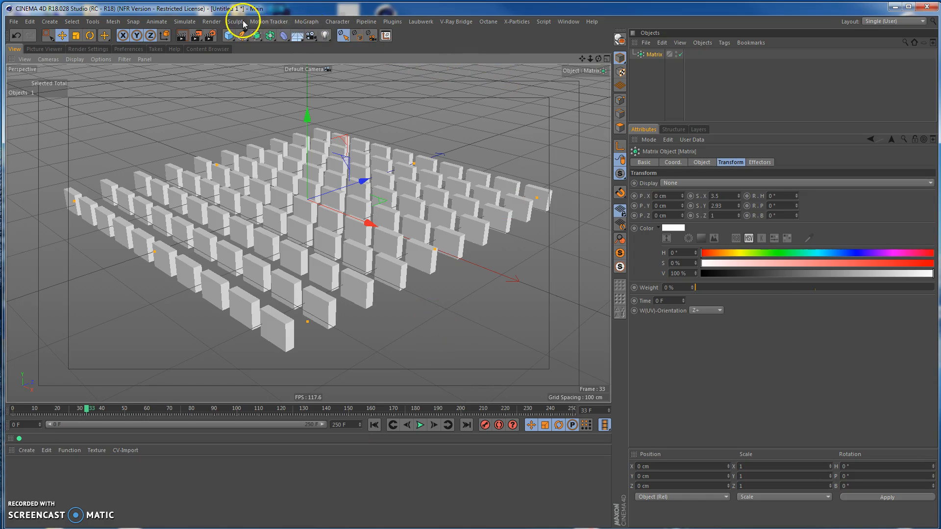
- Add a Random effector to the Matrix that affects only rotation, with heading 58° and pitch 16°
{"action": "left_click", "coordinate": [305, 22]}
{"action": "mouse_move", "coordinate": [322, 37]}
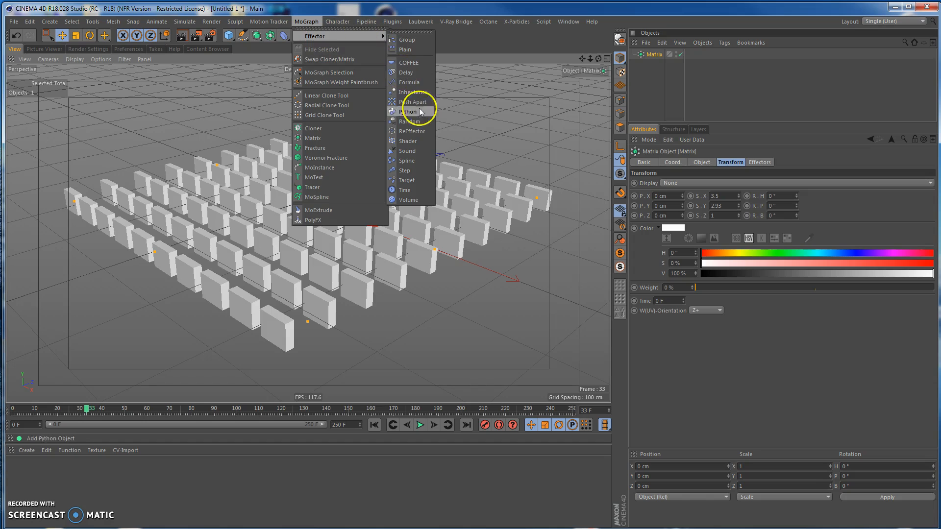
{"action": "left_click", "coordinate": [426, 122]}
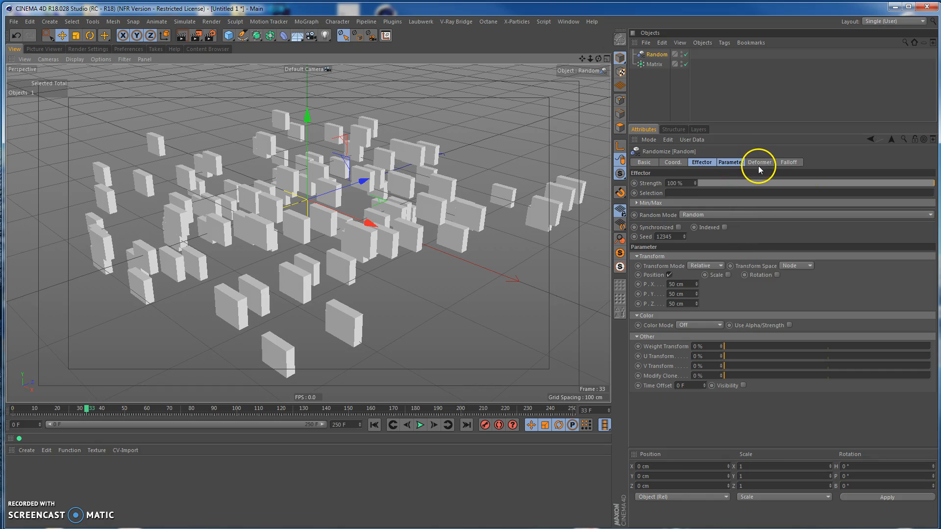
{"action": "left_click", "coordinate": [776, 275]}
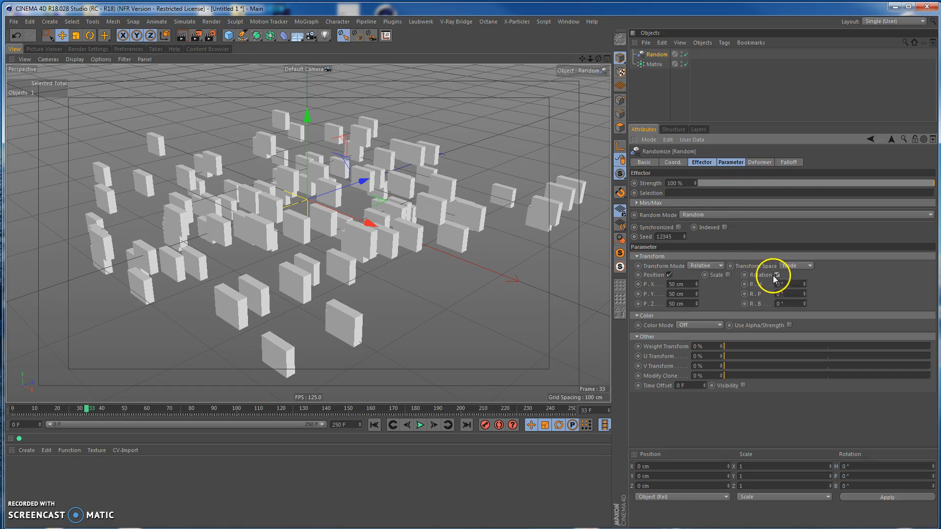
{"action": "left_click", "coordinate": [669, 275]}
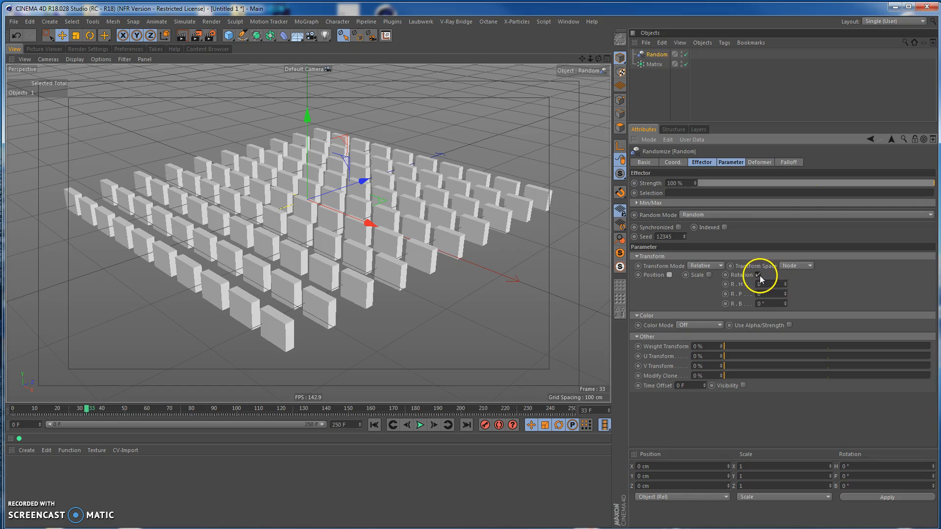
{"action": "left_click_drag", "start_coordinate": [785, 282], "coordinate": [794, 335]}
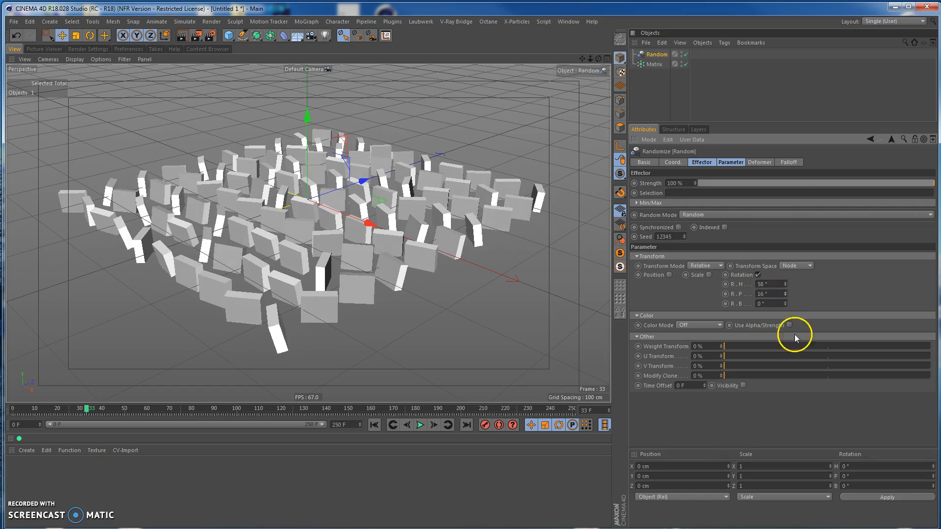
- Disable the Random effector and add a Shader effector to the Matrix object
{"action": "left_click", "coordinate": [685, 54]}
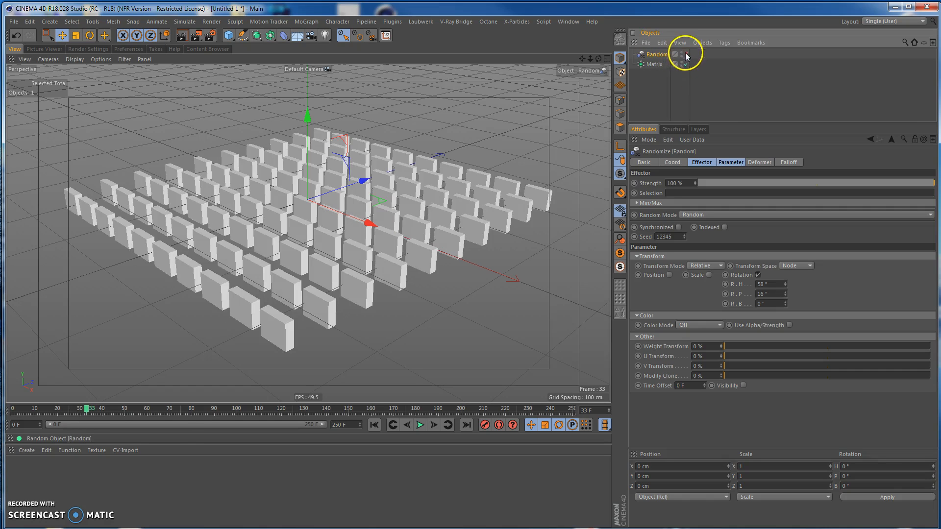
{"action": "left_click", "coordinate": [653, 64]}
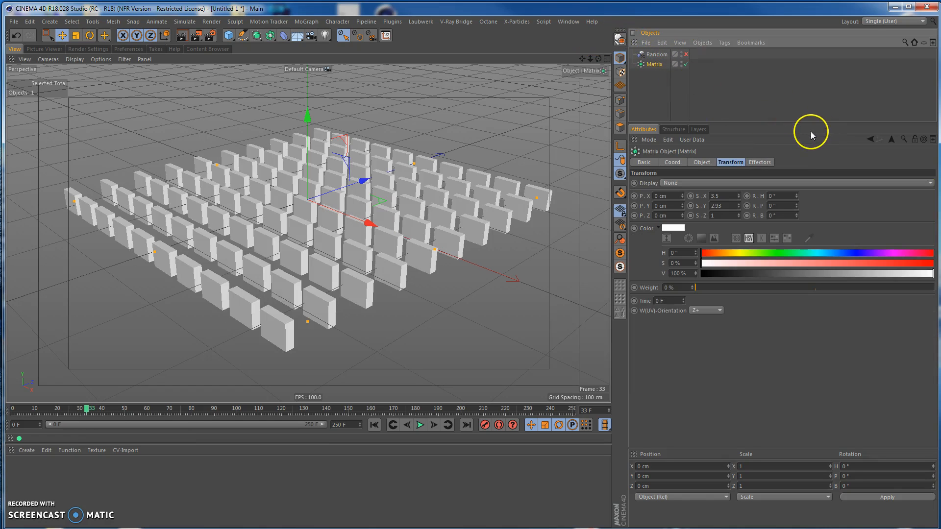
{"action": "left_click", "coordinate": [314, 21]}
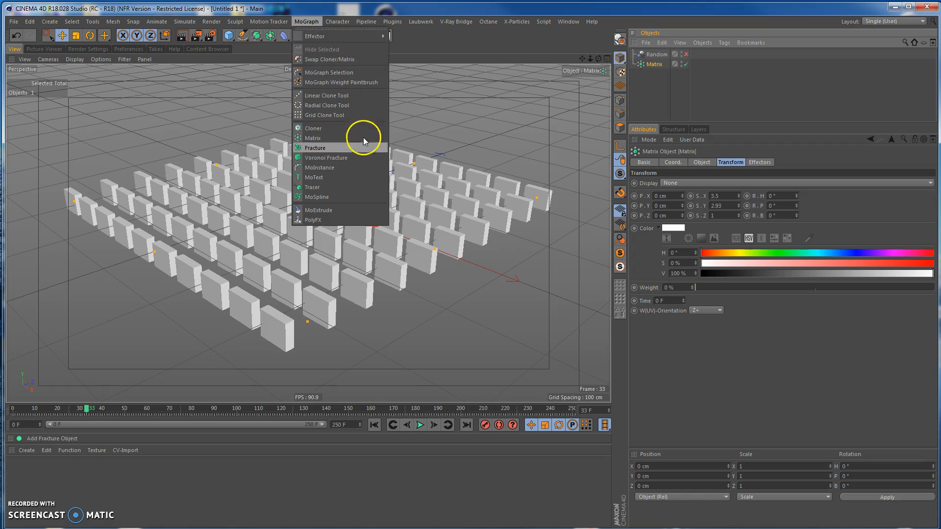
{"action": "mouse_move", "coordinate": [334, 36]}
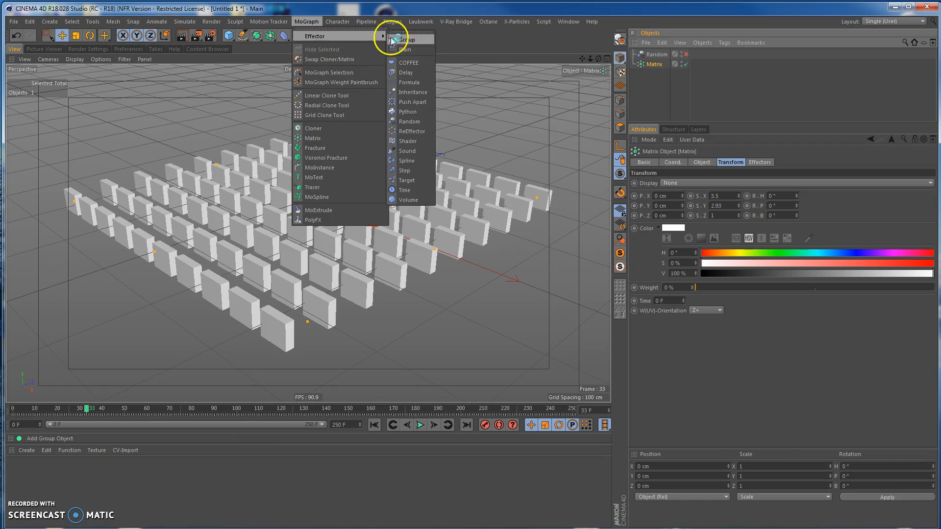
{"action": "left_click", "coordinate": [409, 141]}
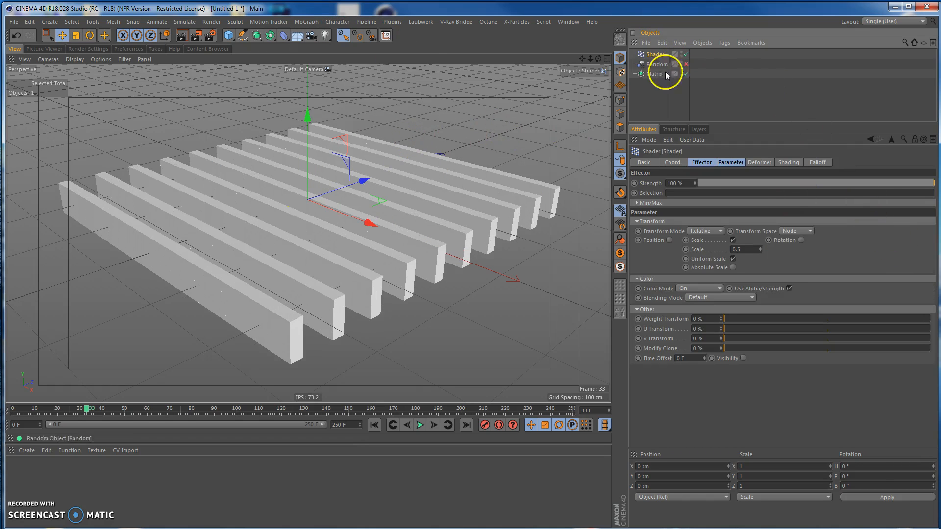
- Make the Shader effector affect rotation instead of scale, with heading and pitch both set to 360°
{"action": "left_click", "coordinate": [733, 239]}
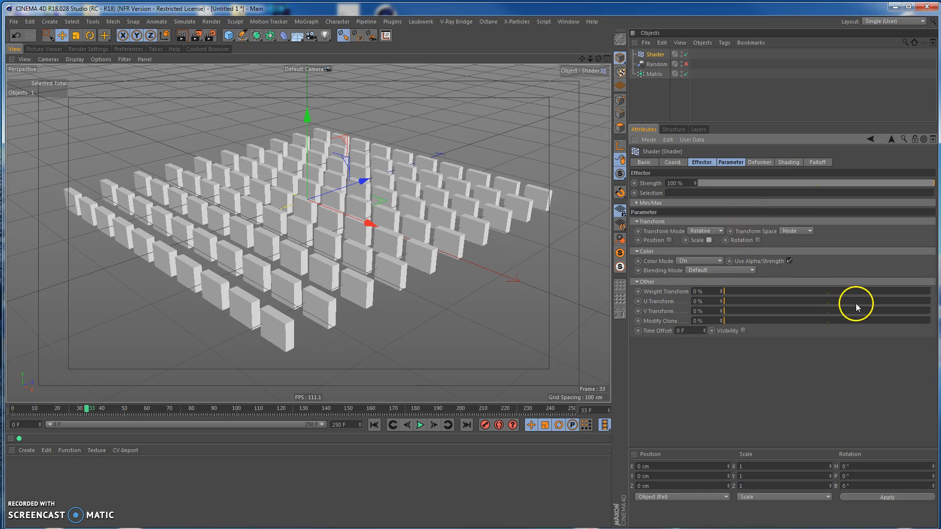
{"action": "left_click", "coordinate": [757, 240]}
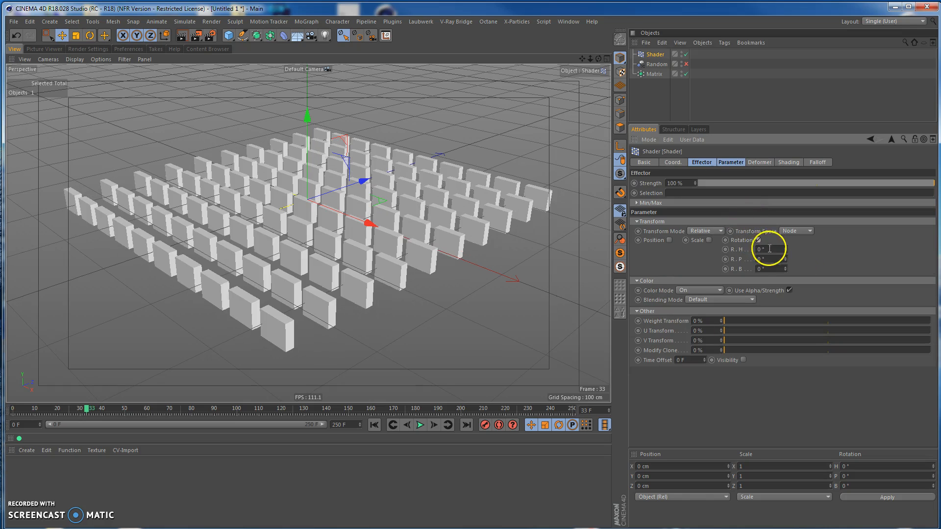
{"action": "left_click", "coordinate": [779, 248]}
{"action": "type", "text": "360"}
{"action": "key", "text": "Tab"}
{"action": "type", "text": "360"}
{"action": "key", "text": "Return"}
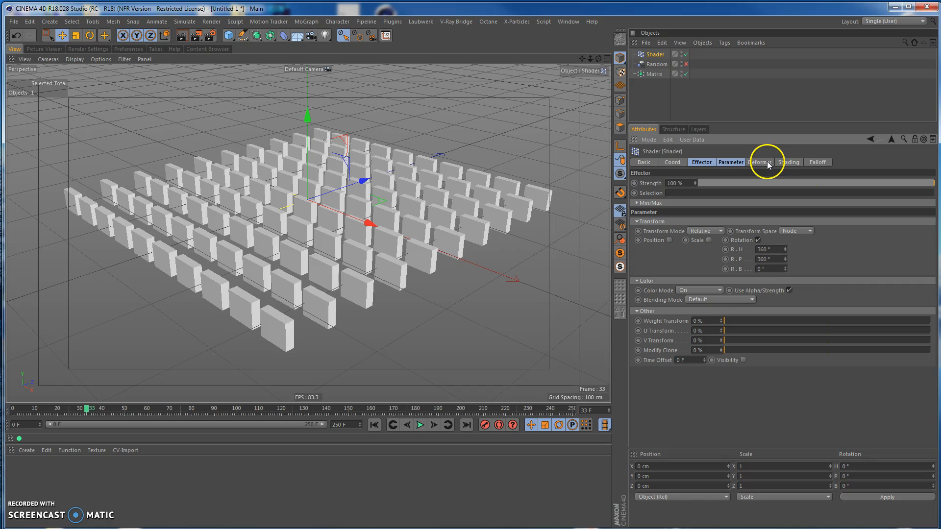
- Turn off Use Alpha/Strength for the Shader effector and load Noise as its custom shader
{"action": "left_click", "coordinate": [789, 290]}
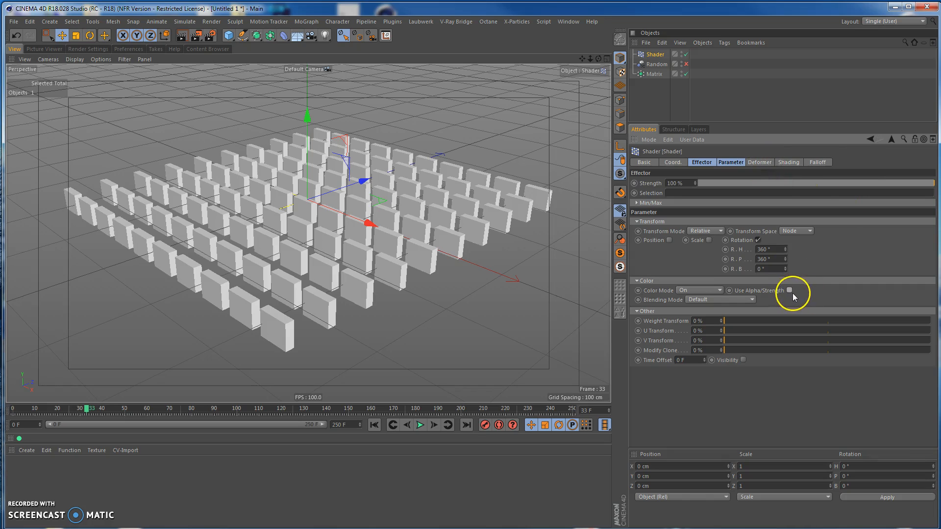
{"action": "left_click", "coordinate": [791, 164]}
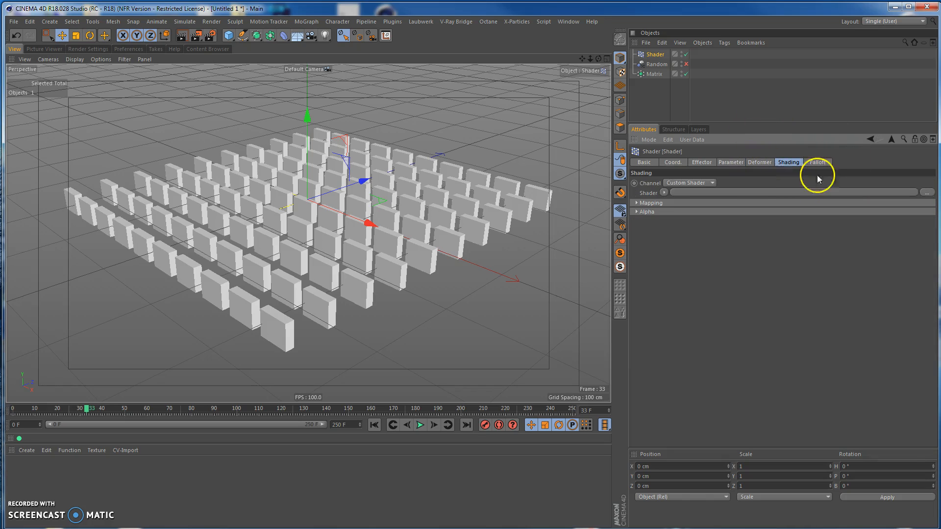
{"action": "left_click", "coordinate": [664, 192]}
{"action": "left_click", "coordinate": [707, 299]}
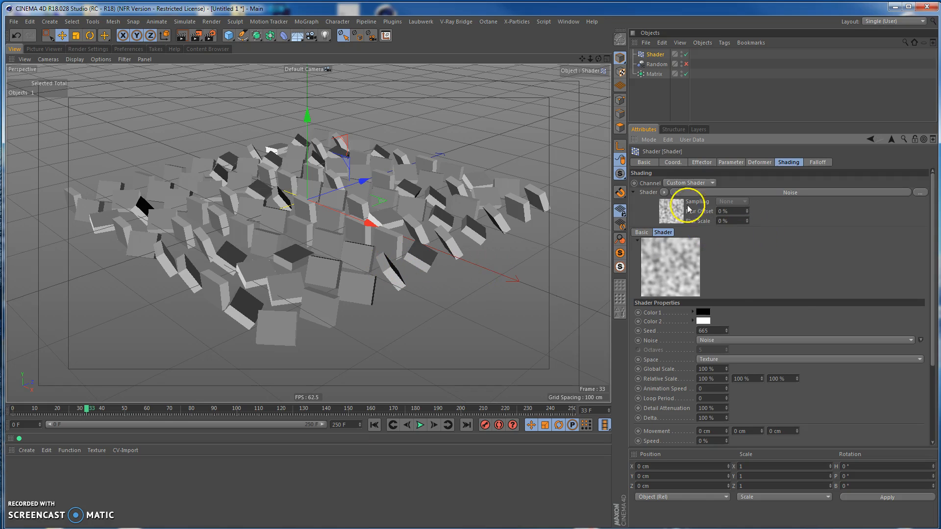
- Wrap the Noise in a Colorizer and make its gradient black to white by removing the red knot and recolouring the yellow knot white
{"action": "left_click", "coordinate": [664, 192]}
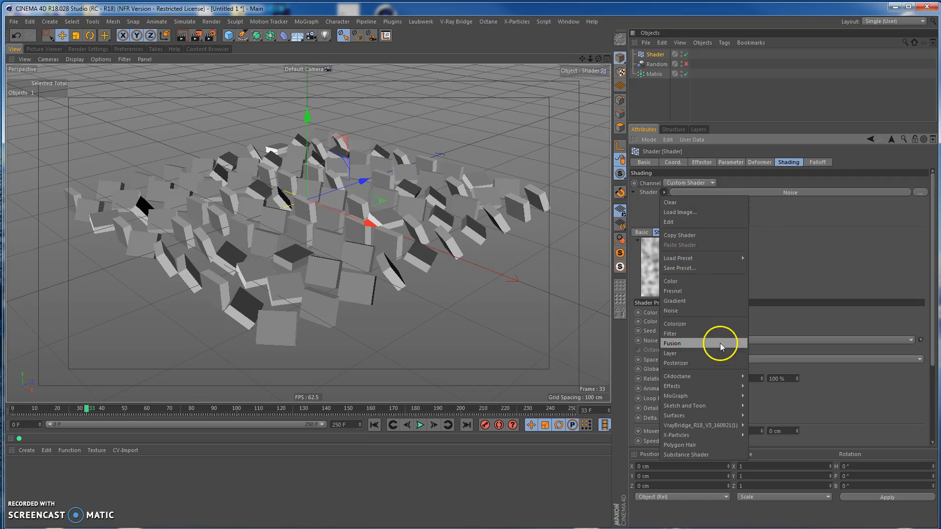
{"action": "left_click", "coordinate": [693, 327]}
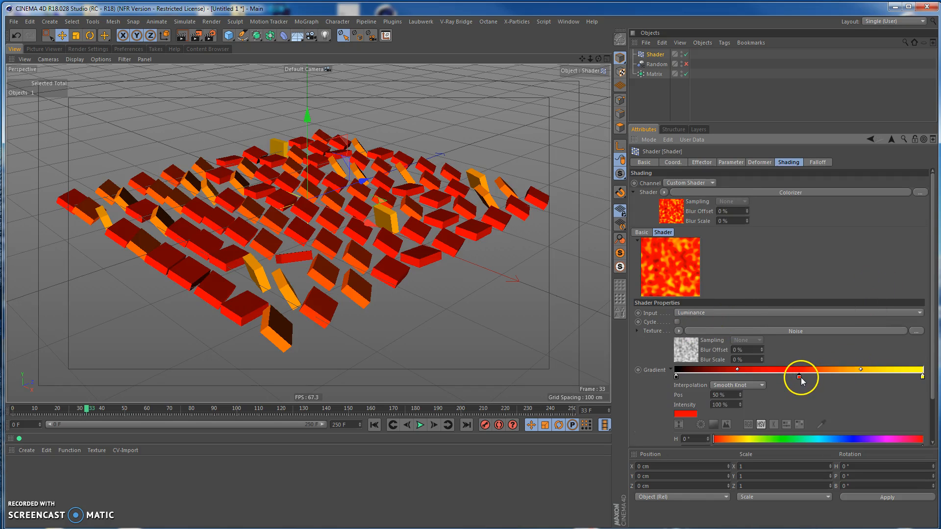
{"action": "left_click_drag", "start_coordinate": [799, 377], "coordinate": [804, 406]}
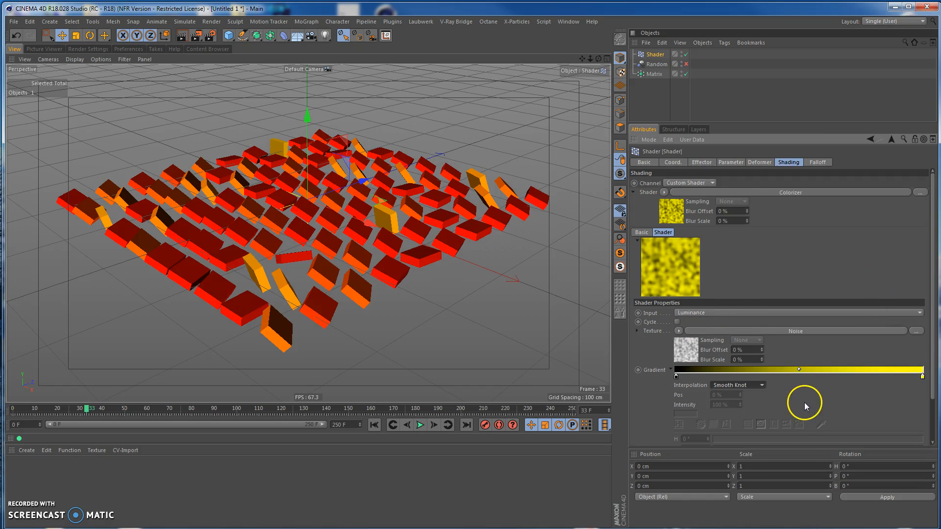
{"action": "left_click", "coordinate": [922, 377]}
{"action": "double_click", "coordinate": [922, 377]}
{"action": "left_click_drag", "start_coordinate": [850, 386], "coordinate": [821, 392]}
{"action": "left_click", "coordinate": [843, 412]}
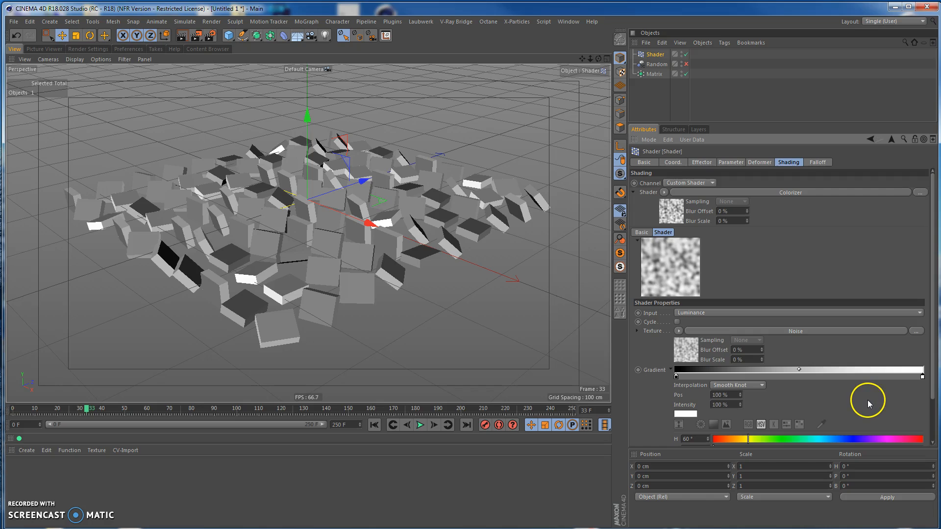
- Set the Colorizer gradient's interpolation to None and move the white knot to about 76%
{"action": "left_click", "coordinate": [744, 384]}
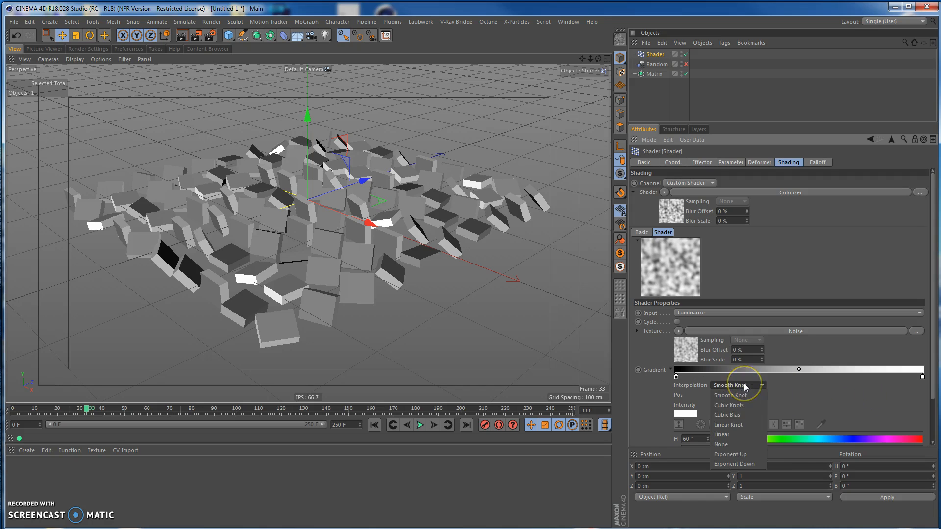
{"action": "left_click", "coordinate": [733, 445]}
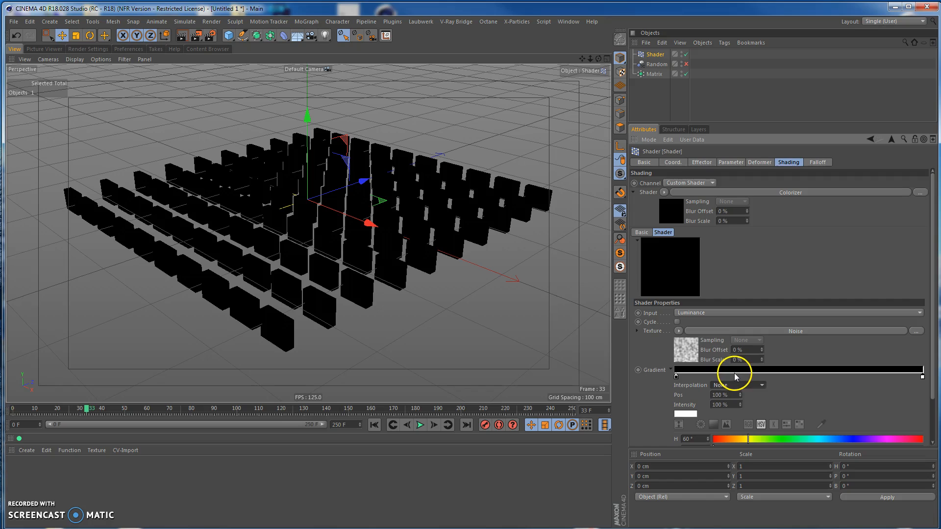
{"action": "left_click", "coordinate": [732, 162]}
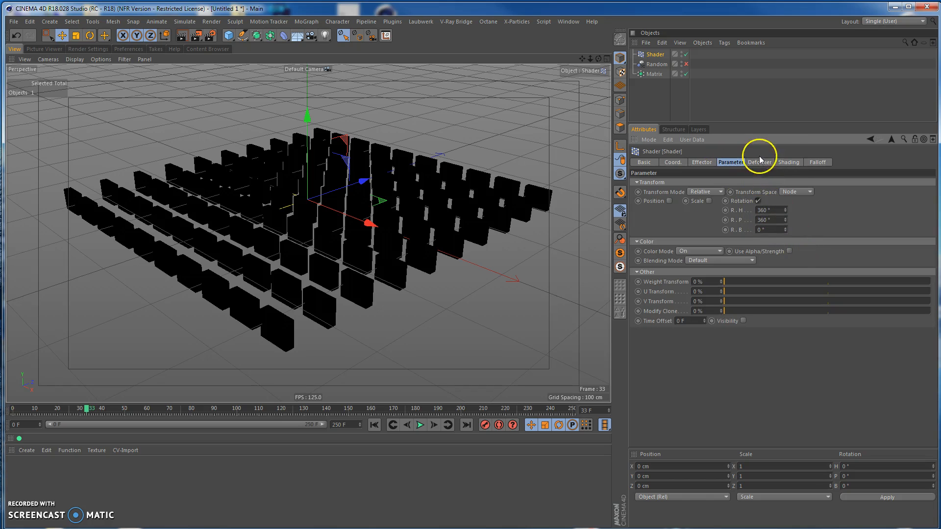
{"action": "left_click", "coordinate": [788, 162]}
{"action": "left_click_drag", "start_coordinate": [920, 377], "coordinate": [807, 384]}
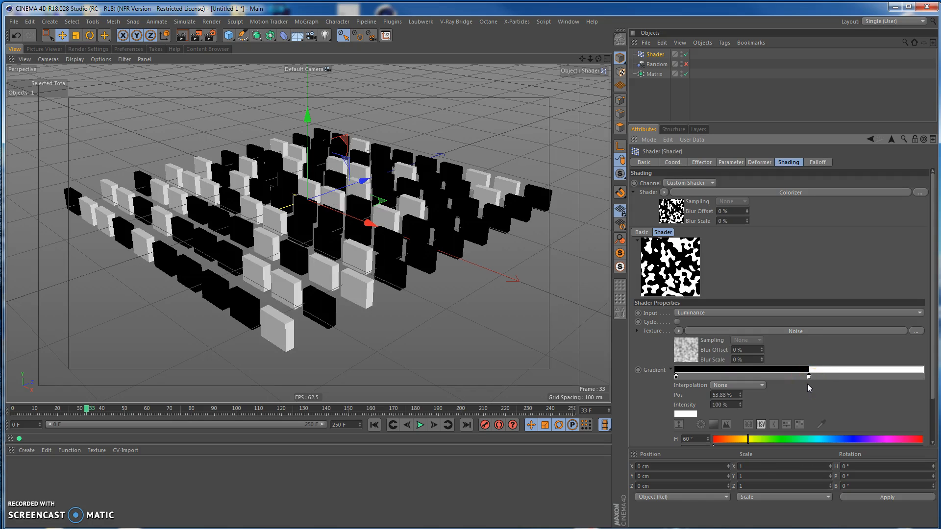
{"action": "left_click_drag", "start_coordinate": [808, 377], "coordinate": [866, 377]}
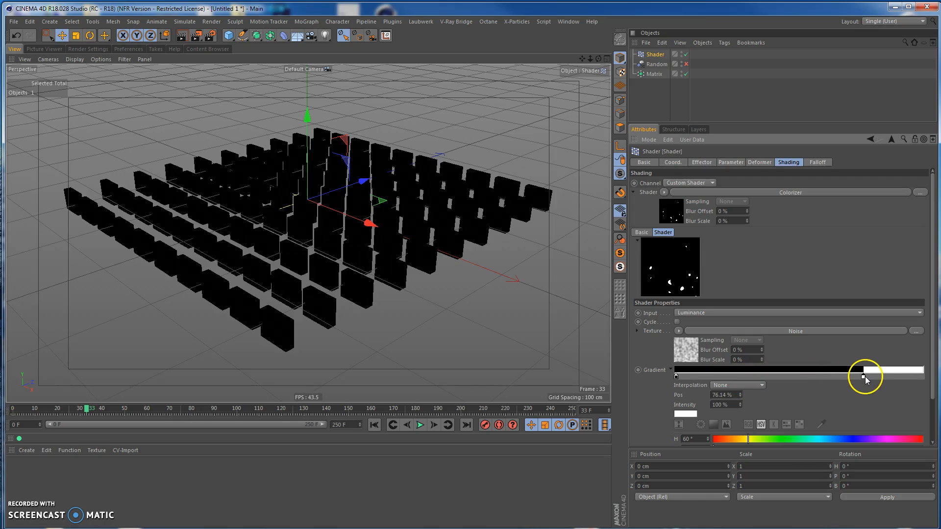
{"action": "left_click", "coordinate": [760, 162]}
{"action": "left_click", "coordinate": [730, 162]}
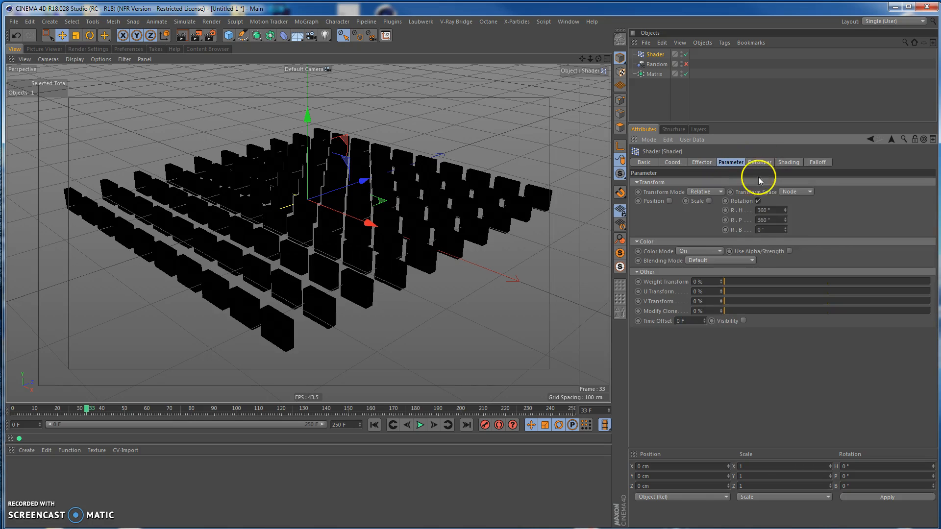
{"action": "left_click", "coordinate": [788, 163]}
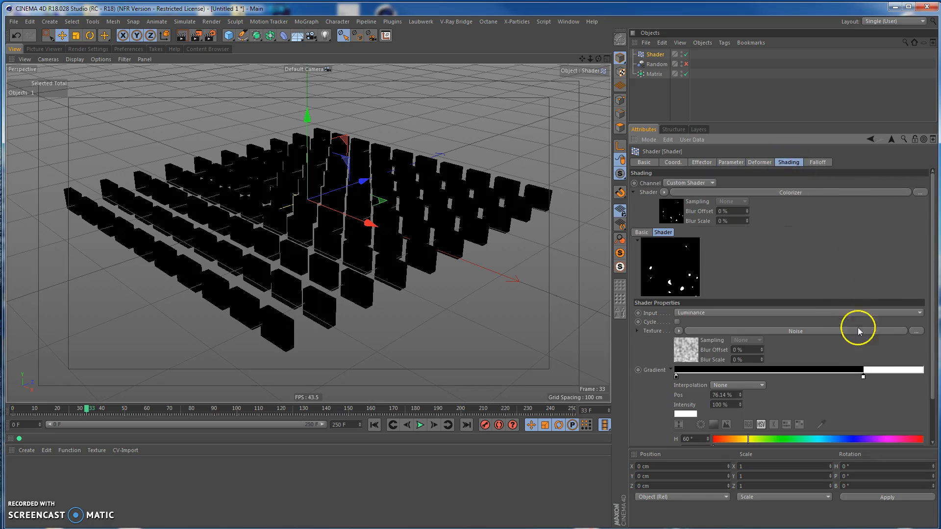
{"action": "left_click_drag", "start_coordinate": [863, 376], "coordinate": [885, 378]}
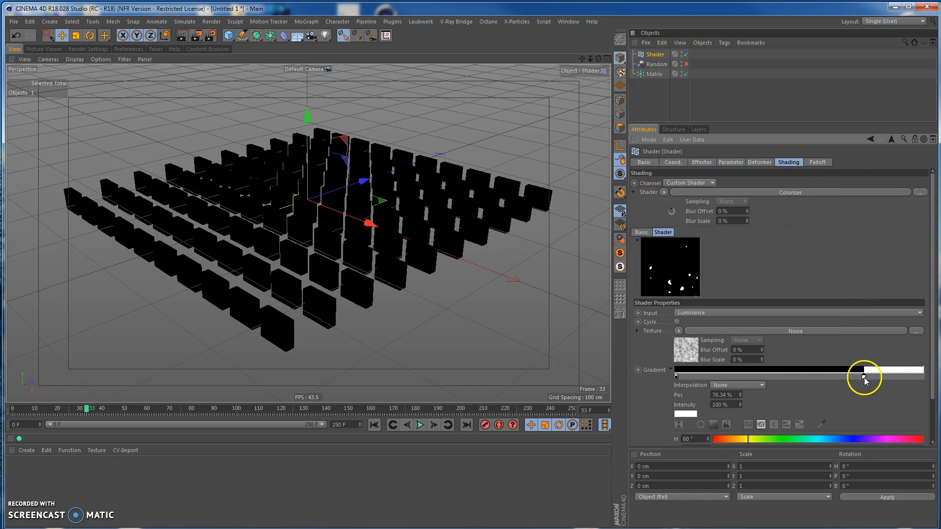
- Add a gradient knot at about 39% and colour it mid-gray with 50% brightness
{"action": "left_click", "coordinate": [772, 375]}
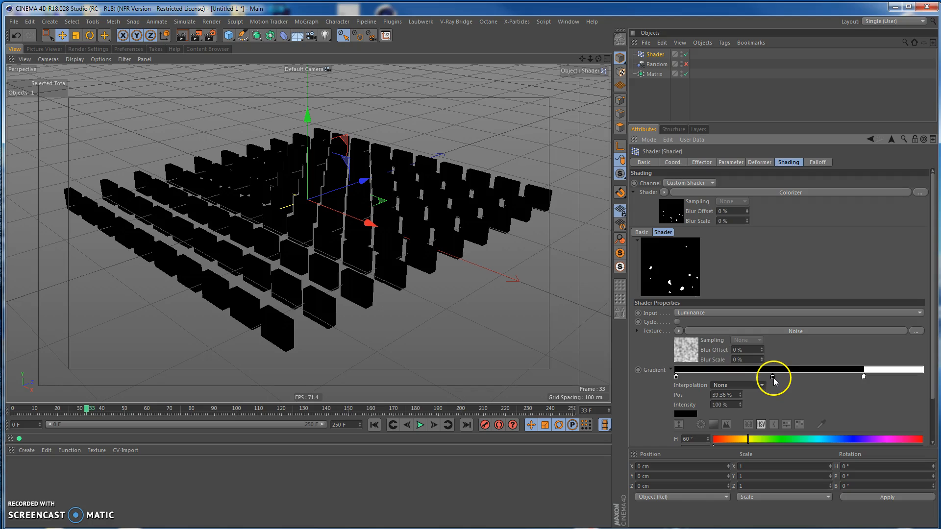
{"action": "double_click", "coordinate": [772, 377]}
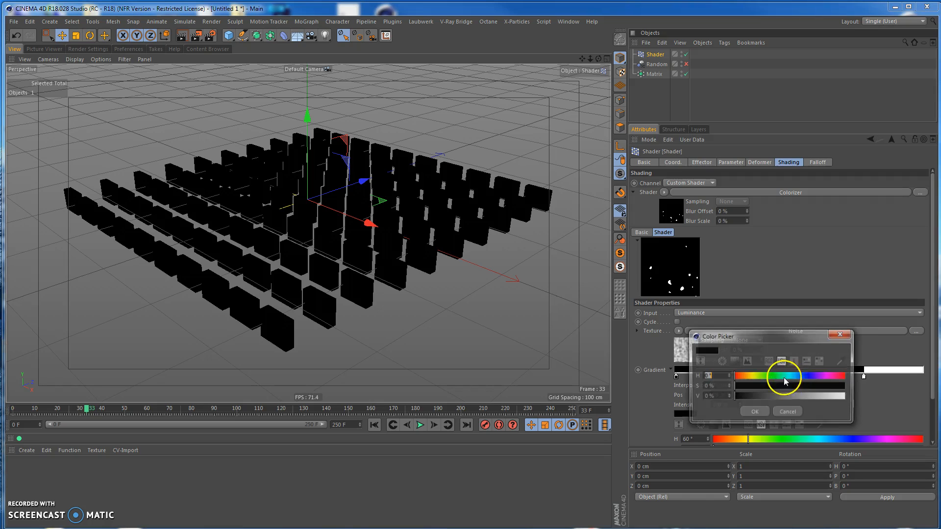
{"action": "left_click_drag", "start_coordinate": [760, 398], "coordinate": [790, 401]}
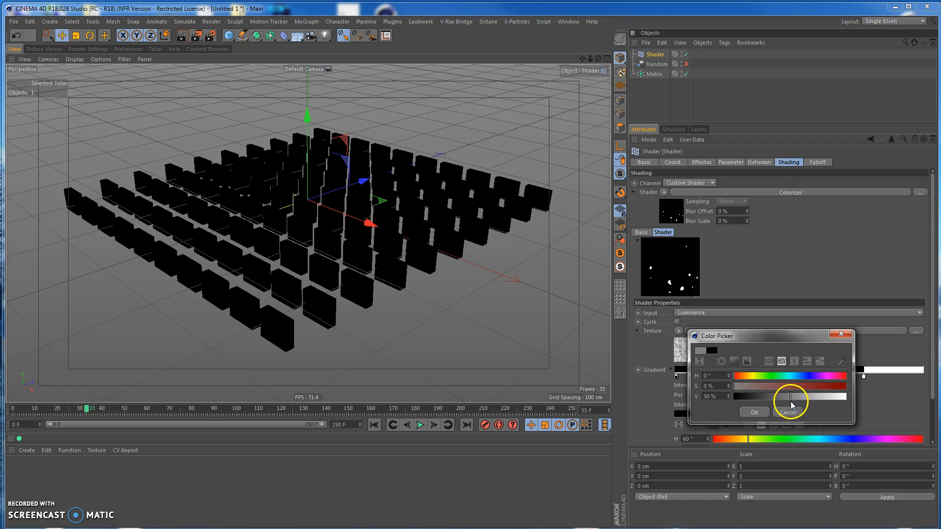
{"action": "left_click", "coordinate": [755, 412]}
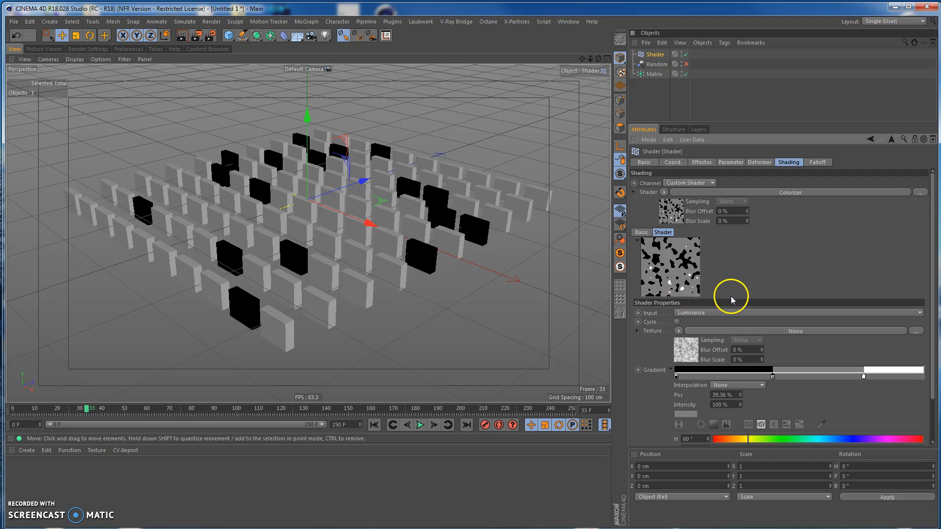
- Recolour the middle gradient knot white with 100% brightness and set its intensity to 50%
{"action": "double_click", "coordinate": [772, 376]}
{"action": "left_click_drag", "start_coordinate": [792, 396], "coordinate": [856, 396]}
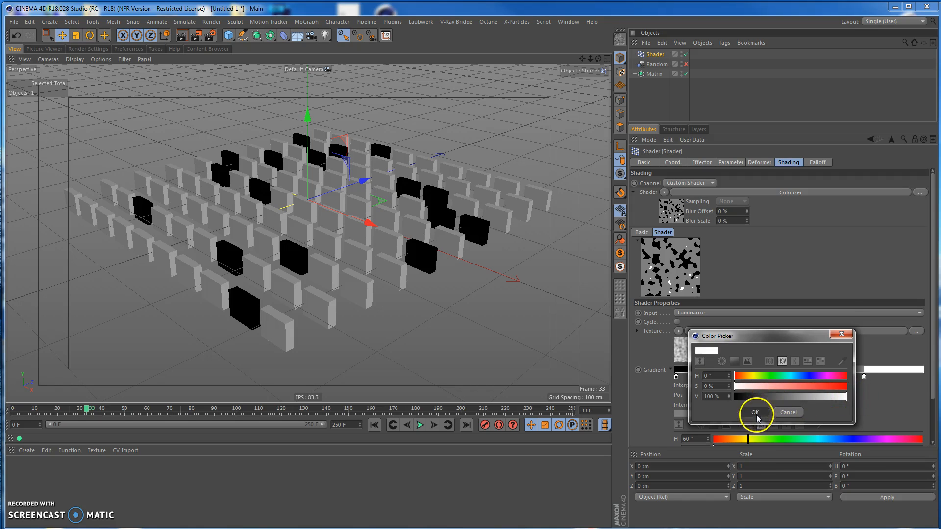
{"action": "left_click", "coordinate": [756, 413]}
{"action": "type", "text": "50"}
{"action": "key", "text": "Return"}
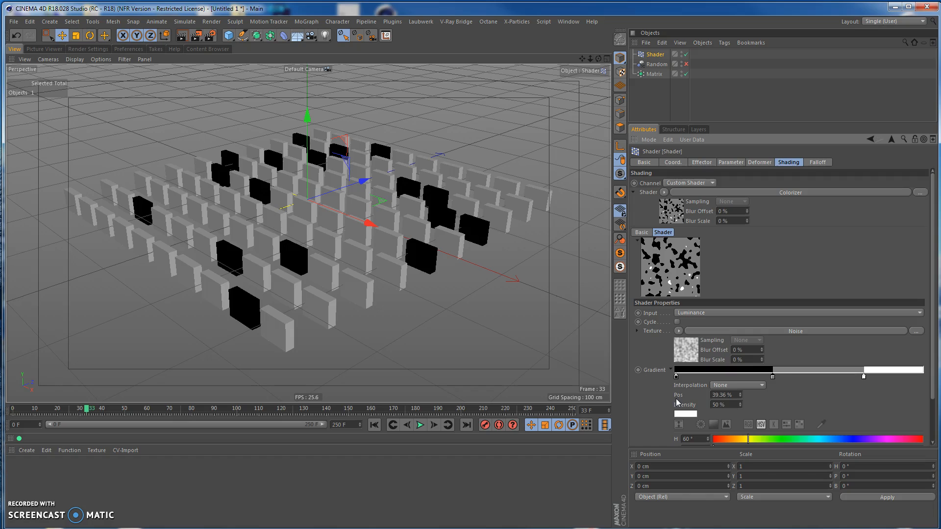
- Keep the Colorizer gradient's last knot white and set its intensity to 75%
{"action": "left_click", "coordinate": [864, 376]}
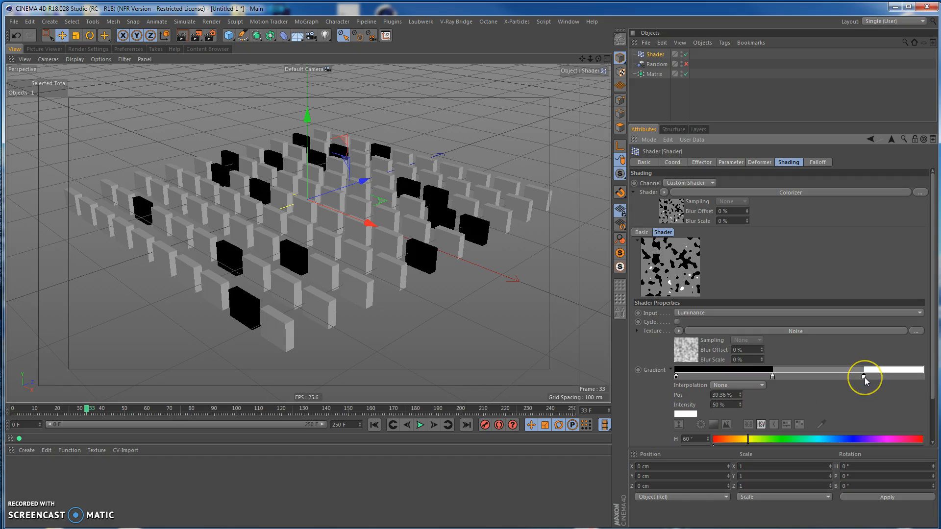
{"action": "mouse_move", "coordinate": [864, 376]}
{"action": "left_mouse_down"}
{"action": "mouse_move", "coordinate": [671, 378]}
{"action": "mouse_move", "coordinate": [862, 378]}
{"action": "left_mouse_up"}
{"action": "double_click", "coordinate": [863, 377]}
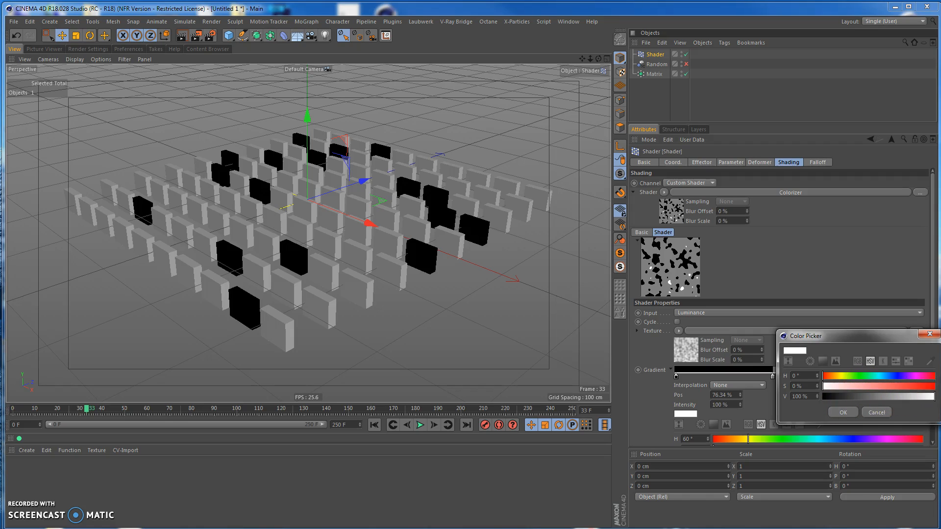
{"action": "left_click", "coordinate": [844, 412]}
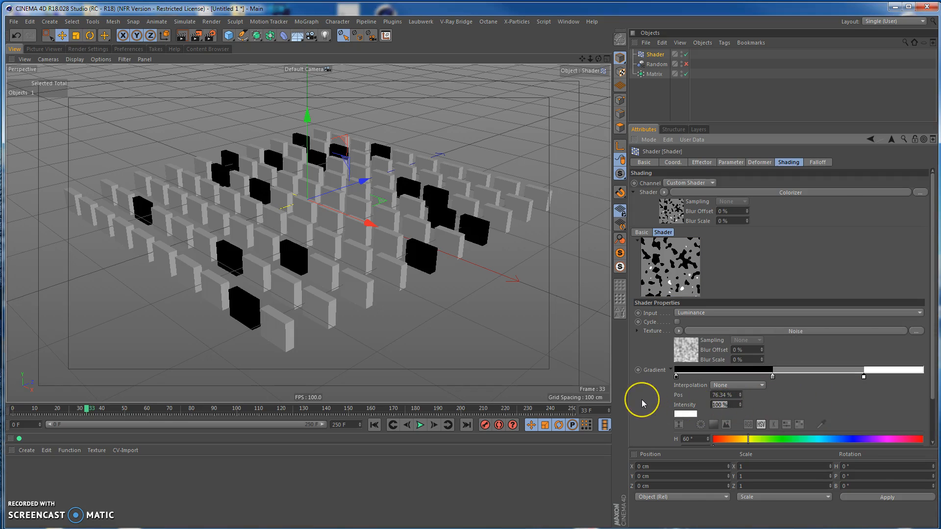
{"action": "type", "text": "75"}
{"action": "key", "text": "Return"}
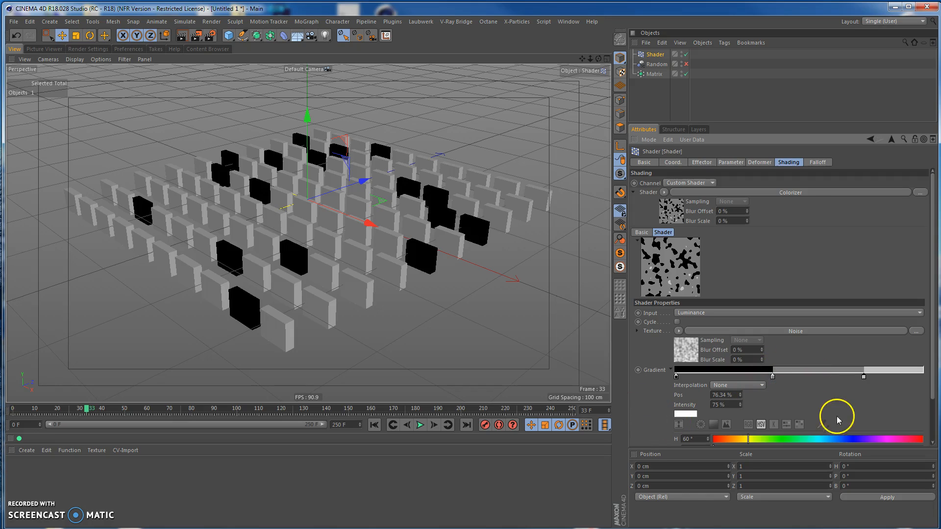
- Move the gradient's 75% intensity knot to about 59% and its 50% intensity knot to about 40%
{"action": "left_click_drag", "start_coordinate": [774, 374], "coordinate": [725, 376]}
{"action": "left_click_drag", "start_coordinate": [863, 377], "coordinate": [821, 376]}
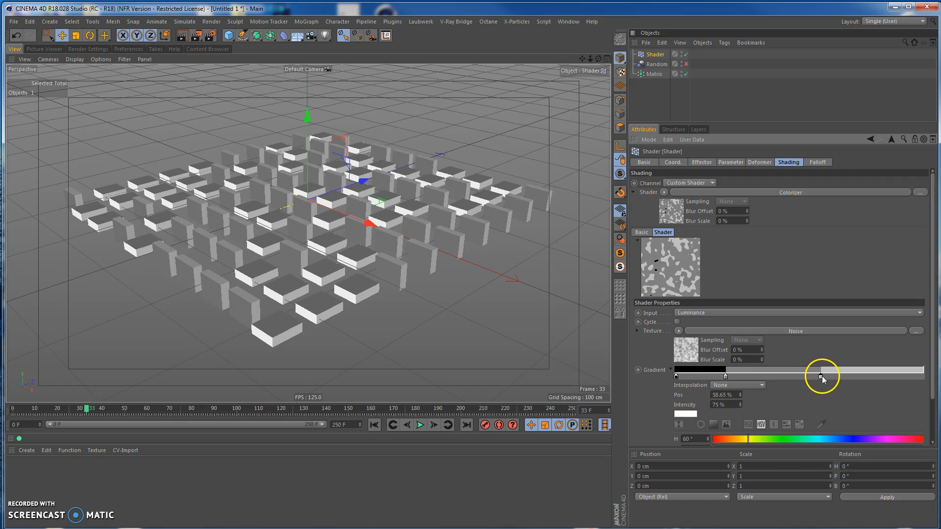
{"action": "left_click_drag", "start_coordinate": [725, 376], "coordinate": [776, 377]}
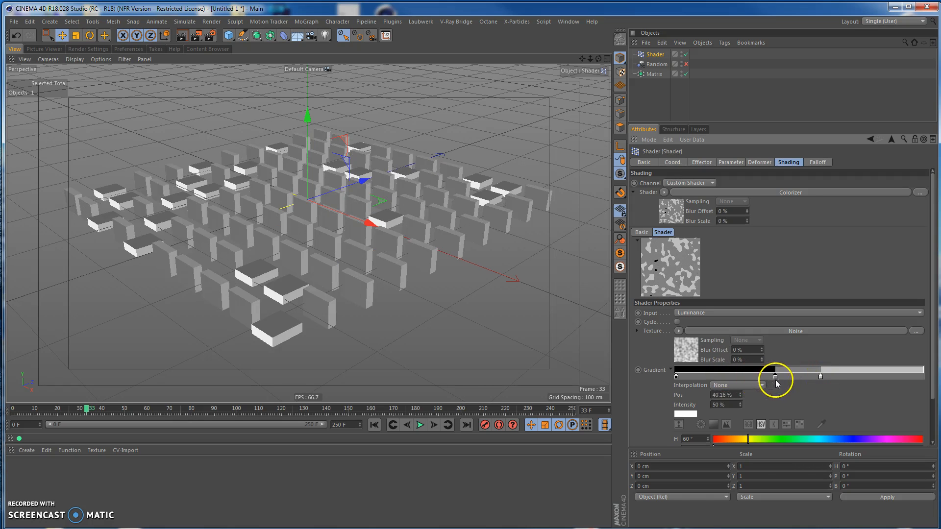
- Add a white gradient knot at about 18%, between the black and 50% intensity knots, and set its intensity to 25%
{"action": "double_click", "coordinate": [722, 373]}
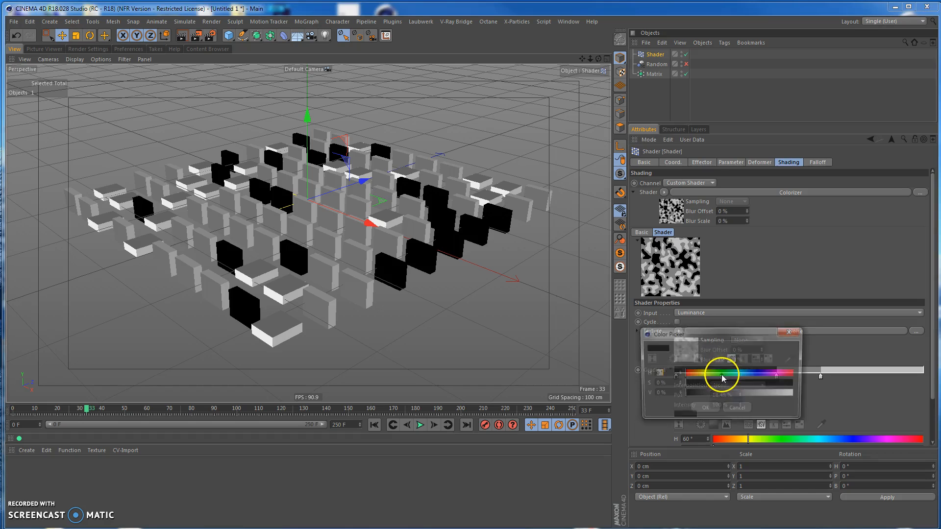
{"action": "left_click_drag", "start_coordinate": [772, 395], "coordinate": [808, 398]}
{"action": "left_click", "coordinate": [703, 410]}
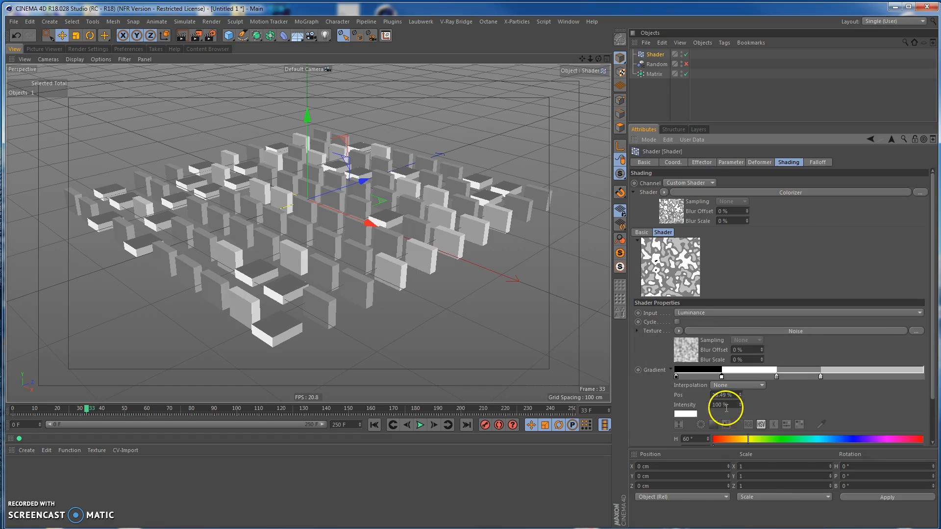
{"action": "type", "text": "25"}
{"action": "key", "text": "Return"}
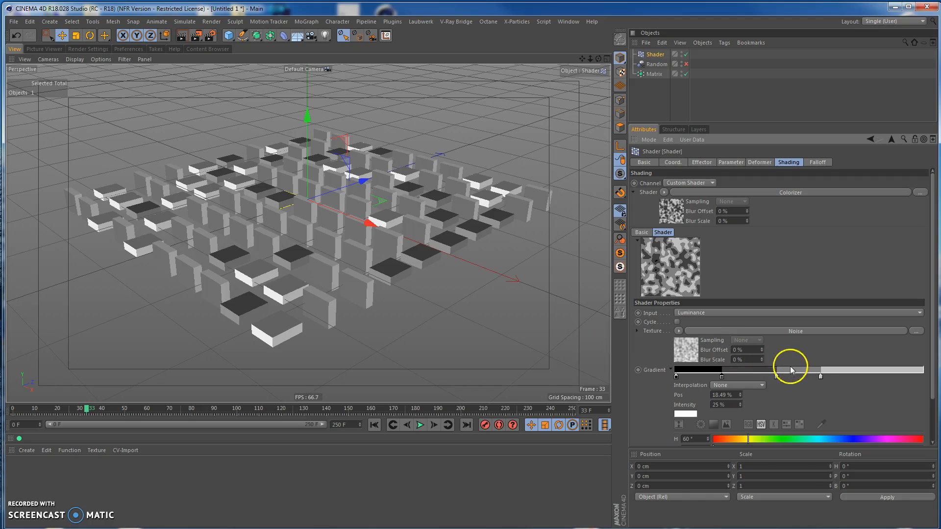
- Move the 75% intensity knot to about 98%, the 50% one to about 66% and the 25% one to about 38%, keeping black at 0%
{"action": "left_click_drag", "start_coordinate": [821, 376], "coordinate": [918, 377]}
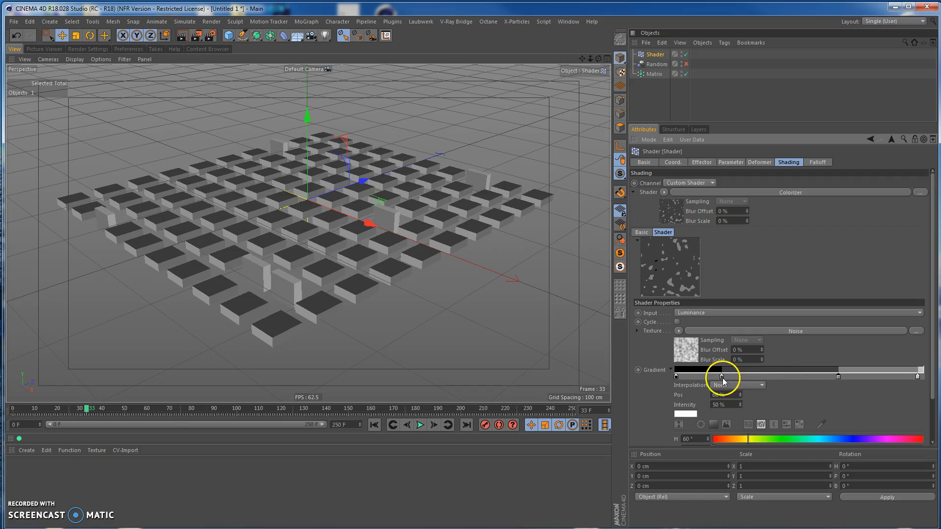
{"action": "left_click_drag", "start_coordinate": [721, 376], "coordinate": [768, 377]}
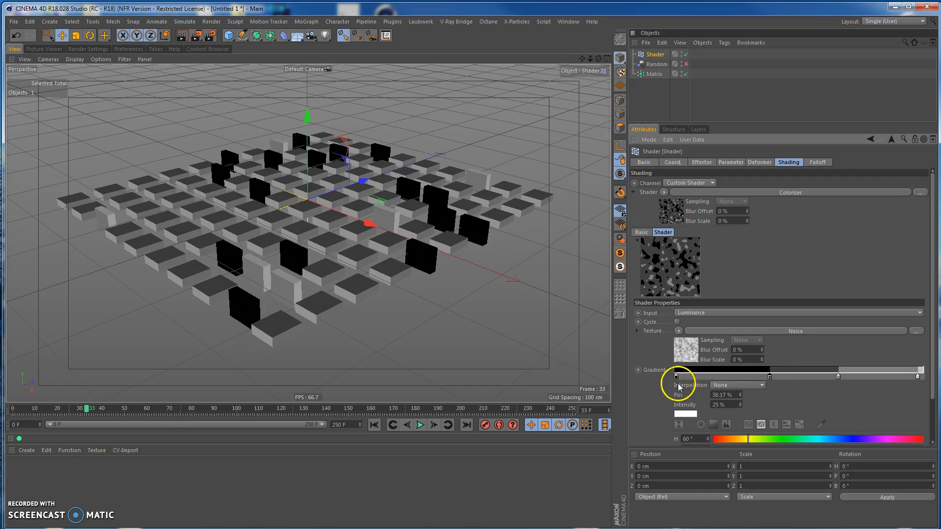
{"action": "left_click_drag", "start_coordinate": [676, 377], "coordinate": [708, 378]}
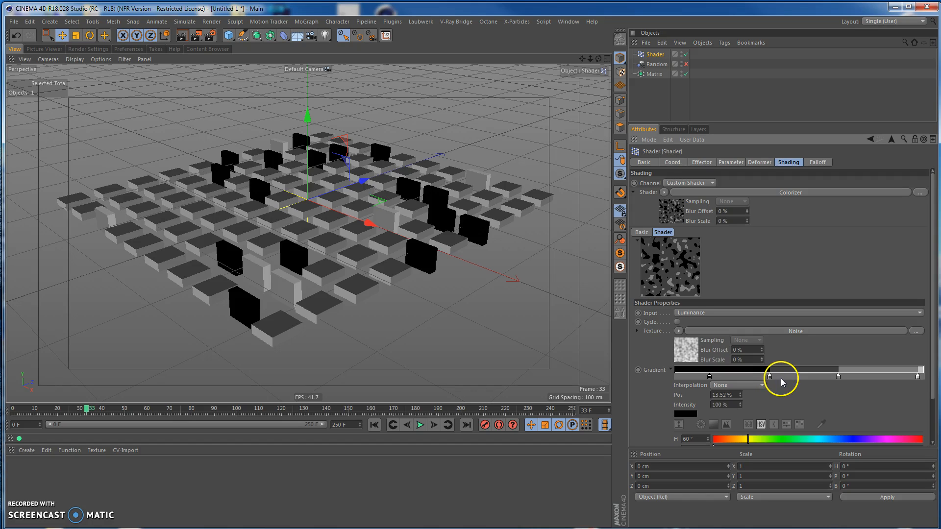
{"action": "left_click_drag", "start_coordinate": [699, 377], "coordinate": [672, 380]}
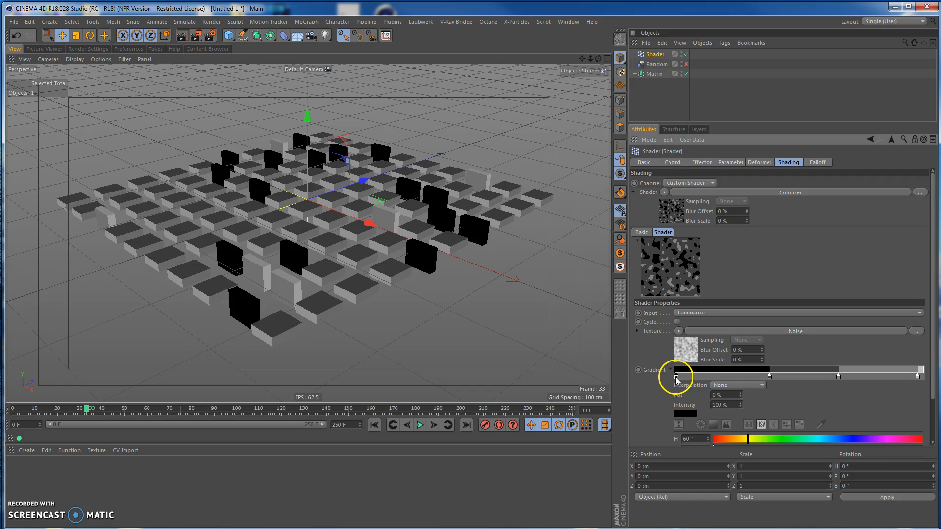
- Recolour the gradient's black start knot white and set its intensity to 0%
{"action": "double_click", "coordinate": [676, 377]}
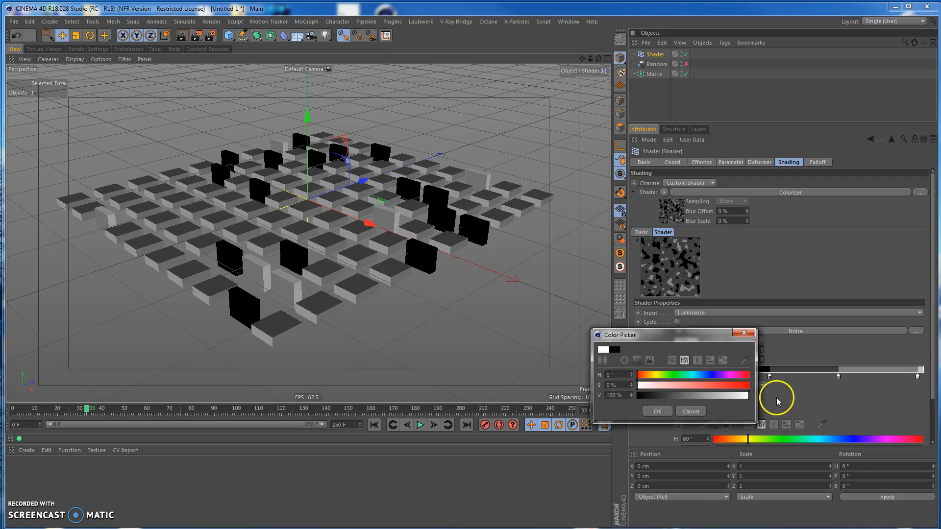
{"action": "left_click", "coordinate": [657, 411]}
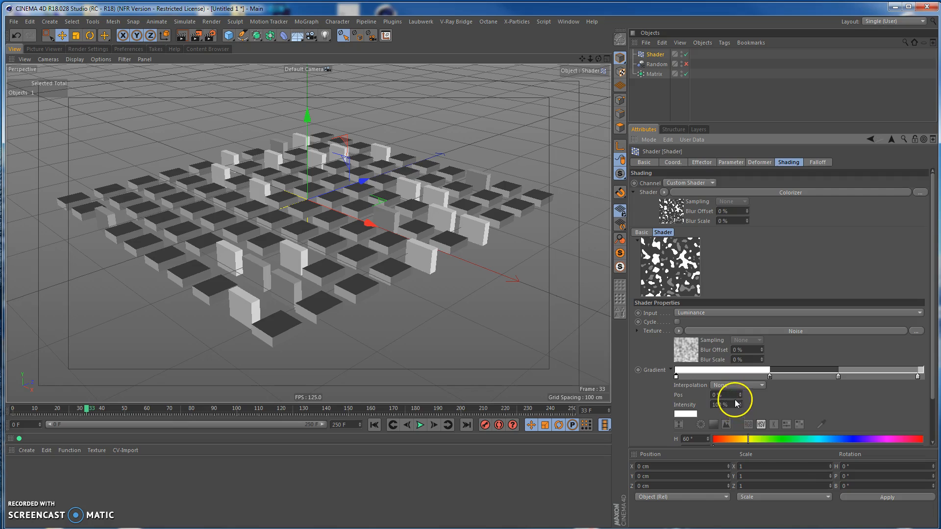
{"action": "double_click", "coordinate": [728, 404]}
{"action": "type", "text": "0"}
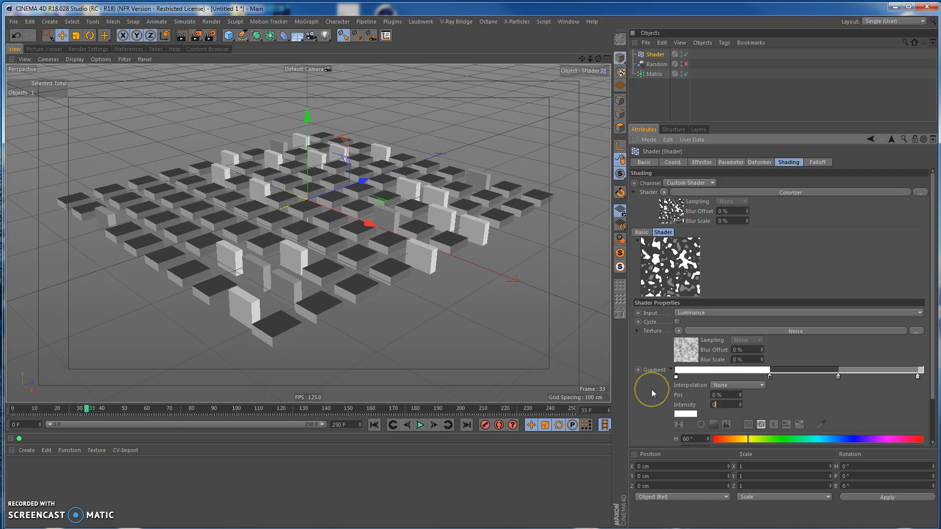
{"action": "key", "text": "Return"}
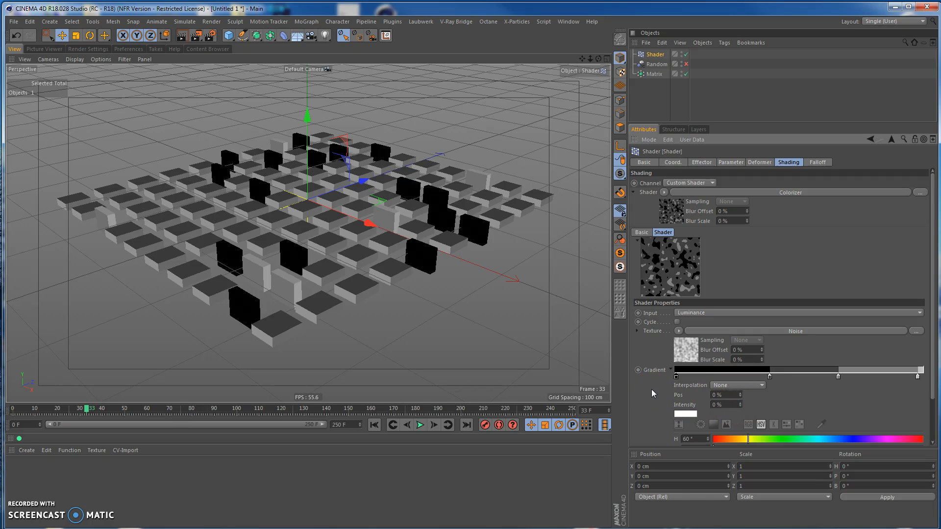
- Move the 25% intensity knot to about 26%, the 50% one to about 54% and the 75% one to about 82%
{"action": "left_click", "coordinate": [769, 376]}
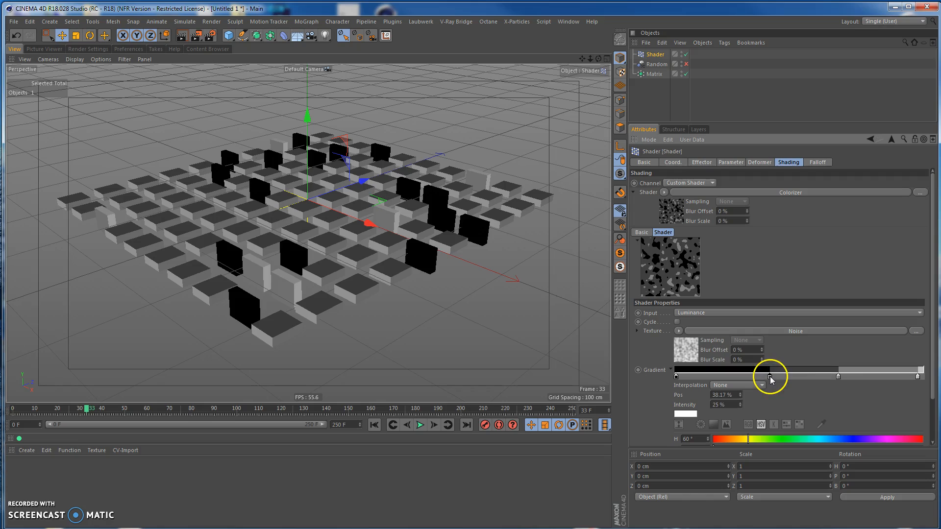
{"action": "left_click", "coordinate": [838, 376]}
{"action": "left_click_drag", "start_coordinate": [917, 380], "coordinate": [739, 380]}
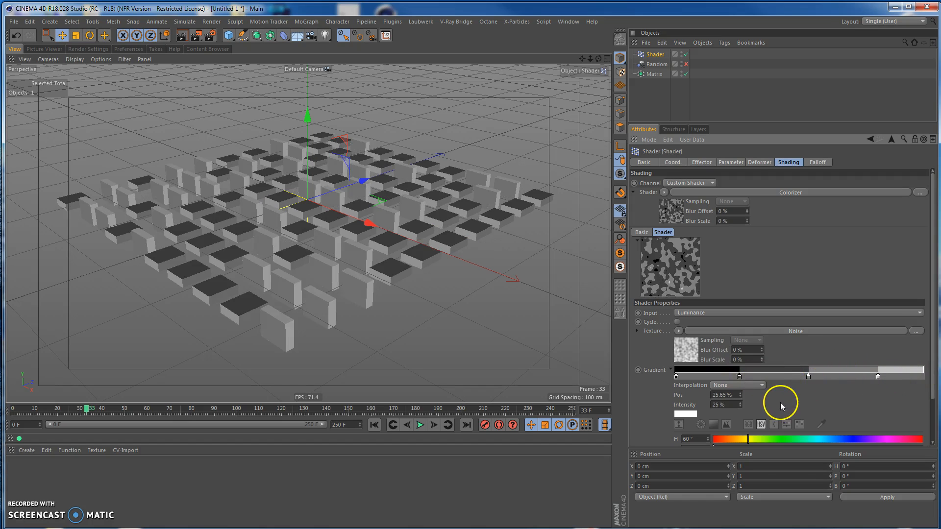
{"action": "left_click", "coordinate": [739, 377]}
{"action": "left_click", "coordinate": [738, 377]}
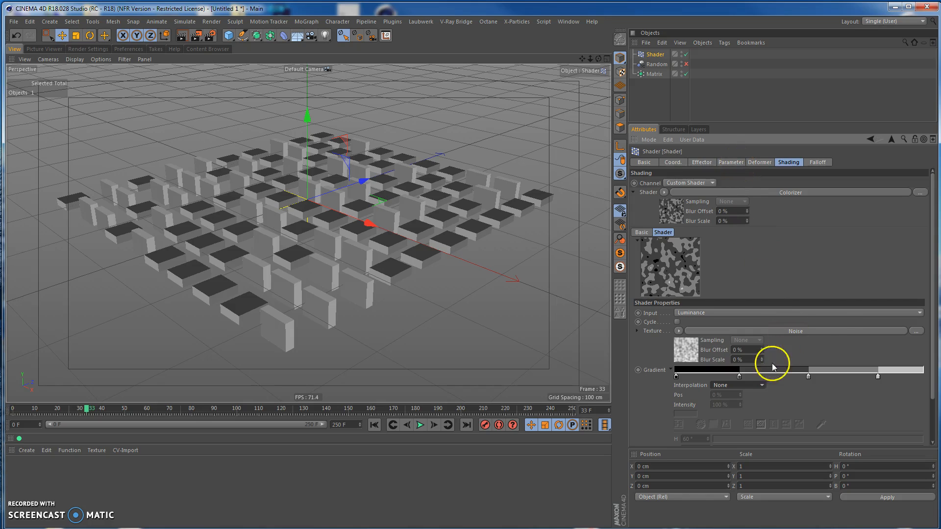
- Add a white gradient knot at about 12%, between the 0% and 25% intensity knots, and set its intensity to 12.5%
{"action": "double_click", "coordinate": [704, 374]}
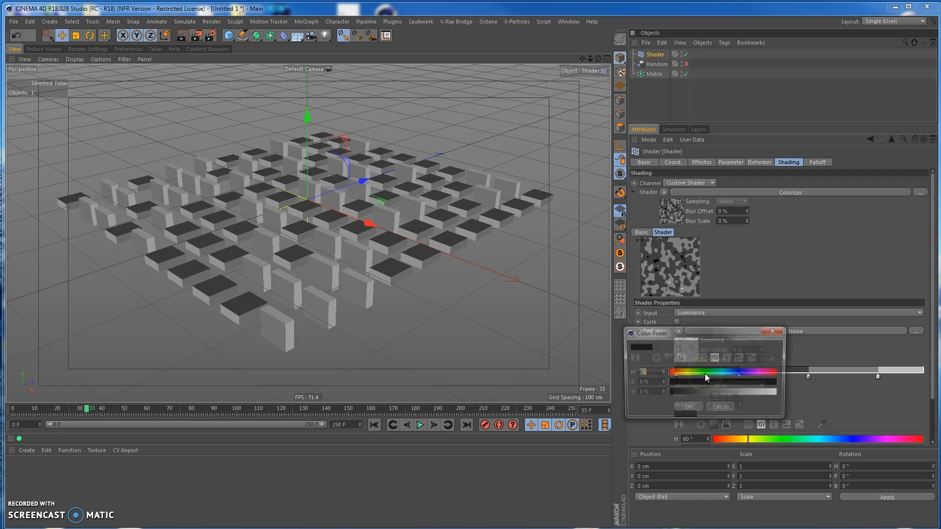
{"action": "left_click", "coordinate": [692, 411]}
{"action": "type", "text": "12.5"}
{"action": "key", "text": "Return"}
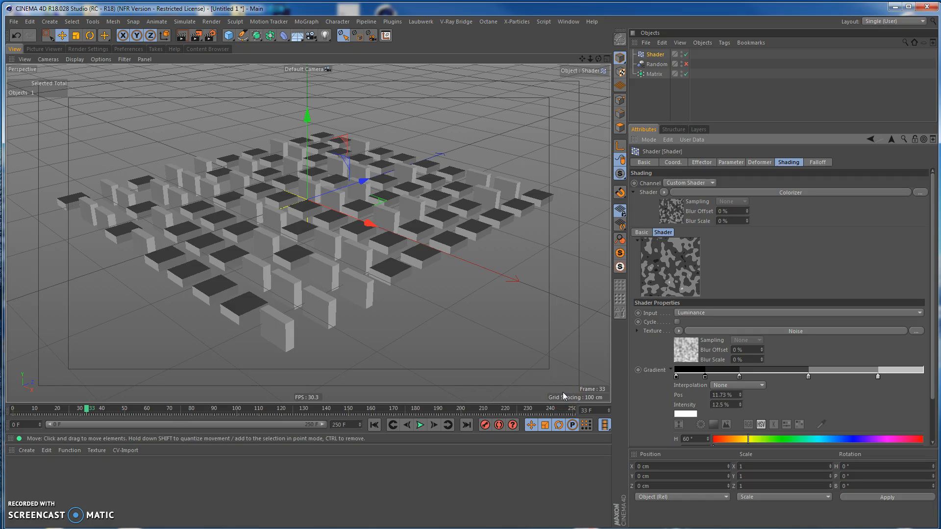
- Move the 25% intensity knot to about 46% and the 50% intensity knot to about 66%, viewing the clones from another angle
{"action": "left_click_drag", "start_coordinate": [740, 377], "coordinate": [853, 378]}
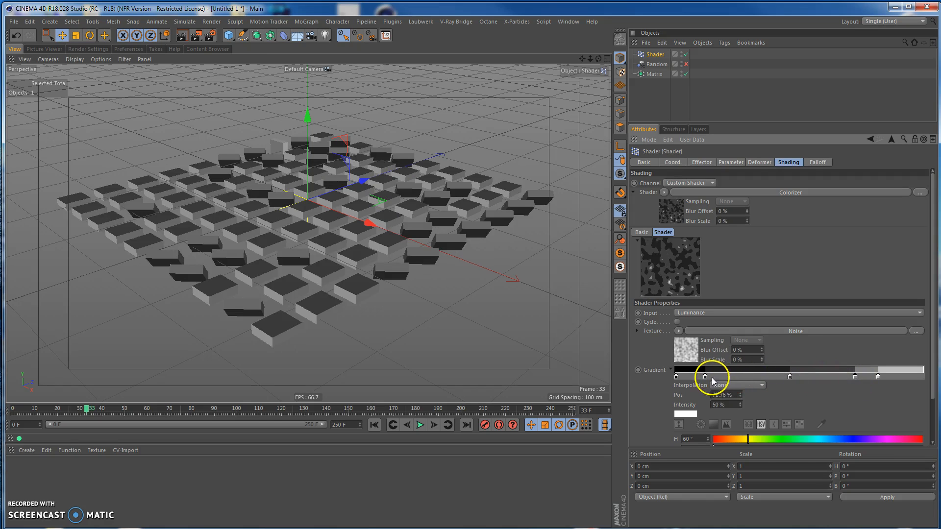
{"action": "left_click_drag", "start_coordinate": [598, 58], "coordinate": [471, 279]}
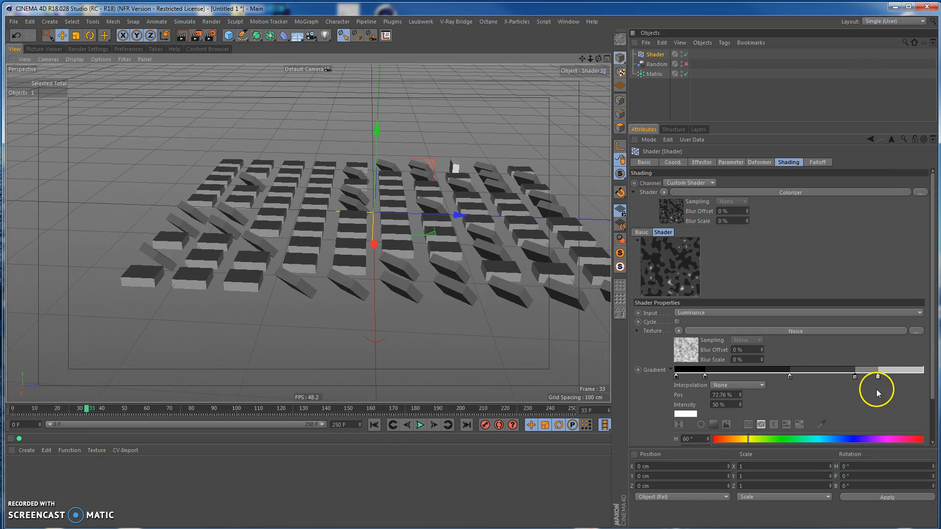
{"action": "left_click_drag", "start_coordinate": [857, 376], "coordinate": [839, 377]}
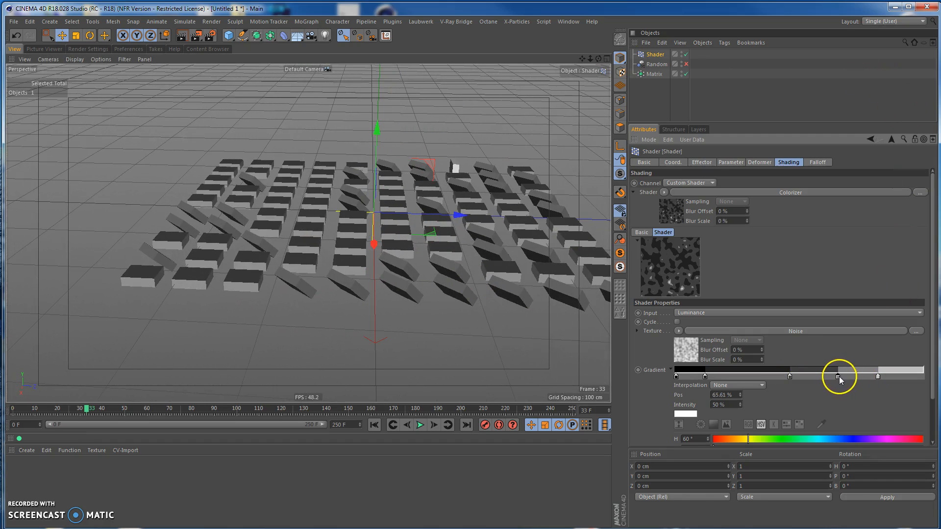
- Switch the Shader effector's transform from rotation to position and set P.Y to 100 cm
{"action": "left_click", "coordinate": [731, 162]}
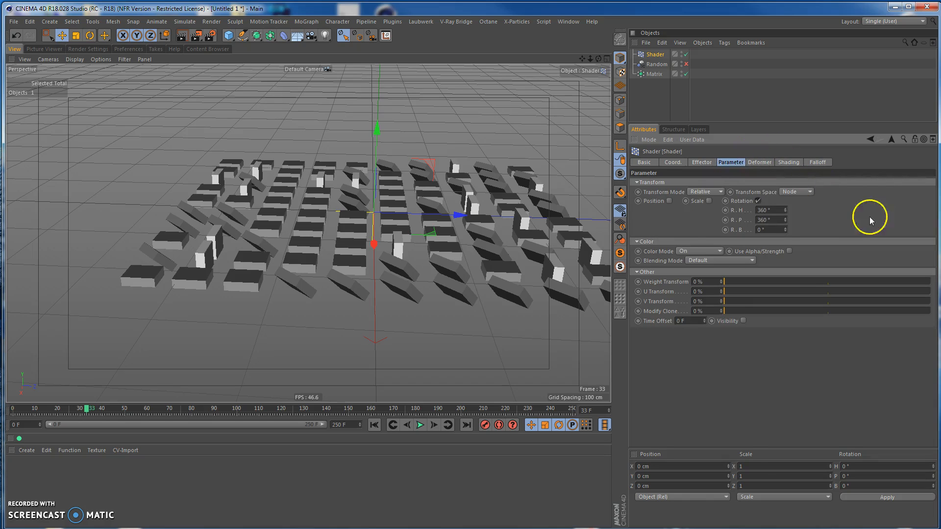
{"action": "left_click", "coordinate": [760, 202]}
{"action": "left_click", "coordinate": [670, 201]}
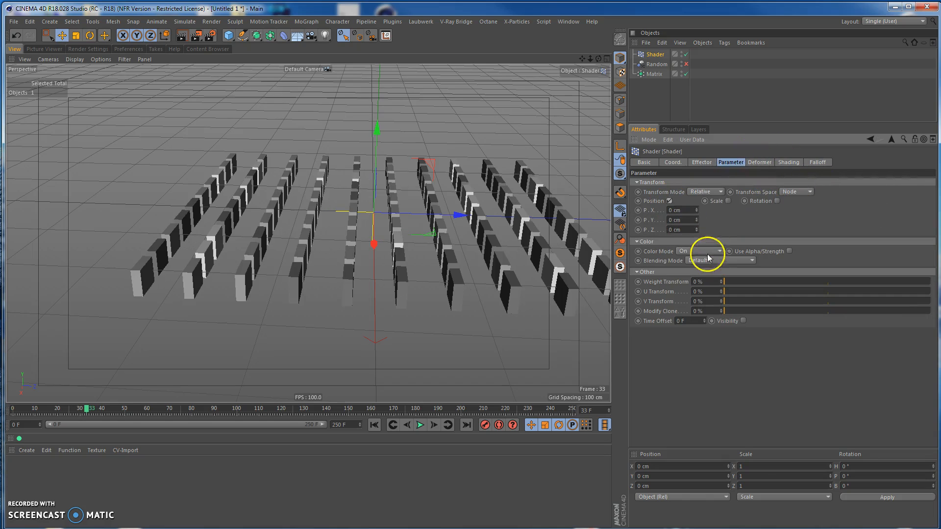
{"action": "double_click", "coordinate": [692, 222]}
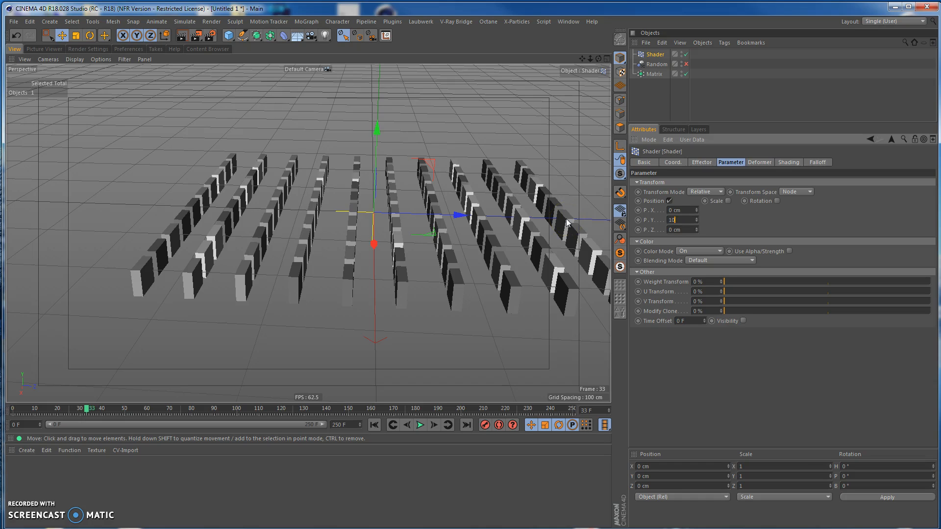
{"action": "mouse_move", "coordinate": [598, 59]}
{"action": "left_mouse_down"}
{"action": "mouse_move", "coordinate": [470, 284]}
{"action": "mouse_move", "coordinate": [510, 270]}
{"action": "left_mouse_up"}
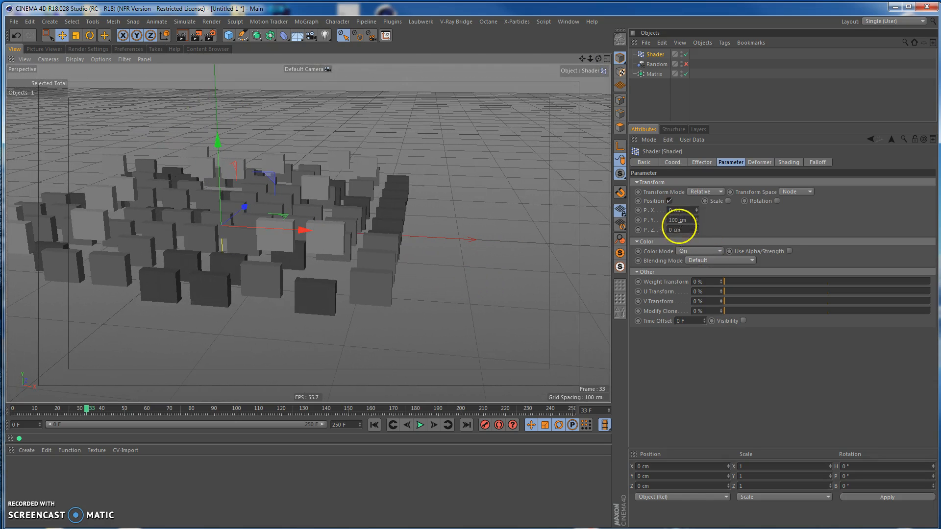
- In the Shader effector's gradient, move the 25% intensity knot to about 33%, the 50% one to about 56% and the 75% one to about 71%
{"action": "left_click", "coordinate": [786, 162]}
{"action": "left_click", "coordinate": [676, 376]}
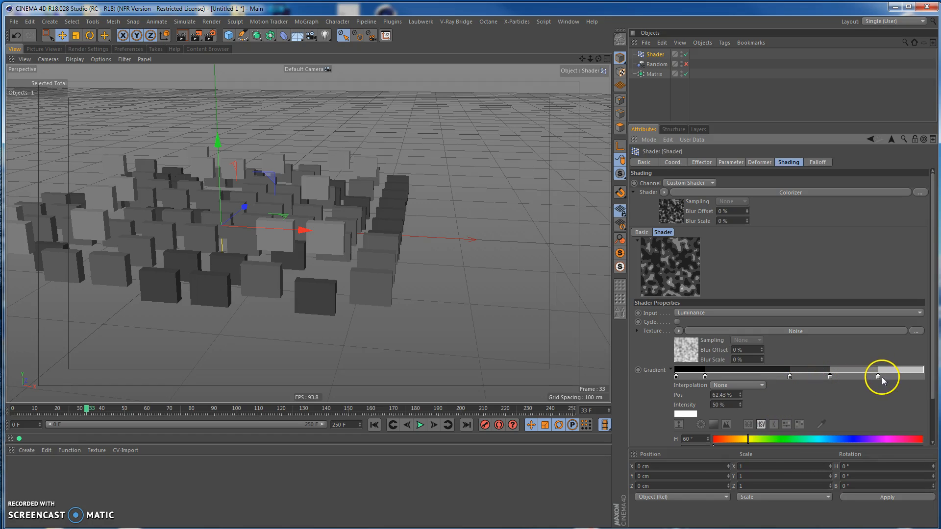
{"action": "left_click_drag", "start_coordinate": [790, 376], "coordinate": [725, 375]}
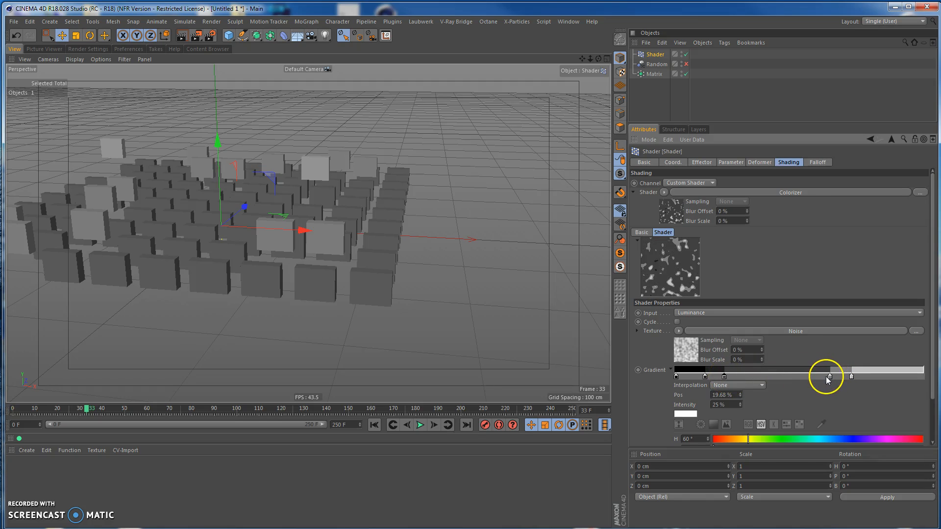
{"action": "mouse_move", "coordinate": [829, 376]}
{"action": "left_mouse_down"}
{"action": "mouse_move", "coordinate": [756, 376]}
{"action": "mouse_move", "coordinate": [814, 376]}
{"action": "left_mouse_up"}
{"action": "left_click_drag", "start_coordinate": [725, 376], "coordinate": [757, 375]}
- Distribute the Colorizer gradient's knots evenly in 20% intervals and look over the whole clone grid
{"action": "right_click", "coordinate": [759, 377]}
{"action": "left_click", "coordinate": [779, 400]}
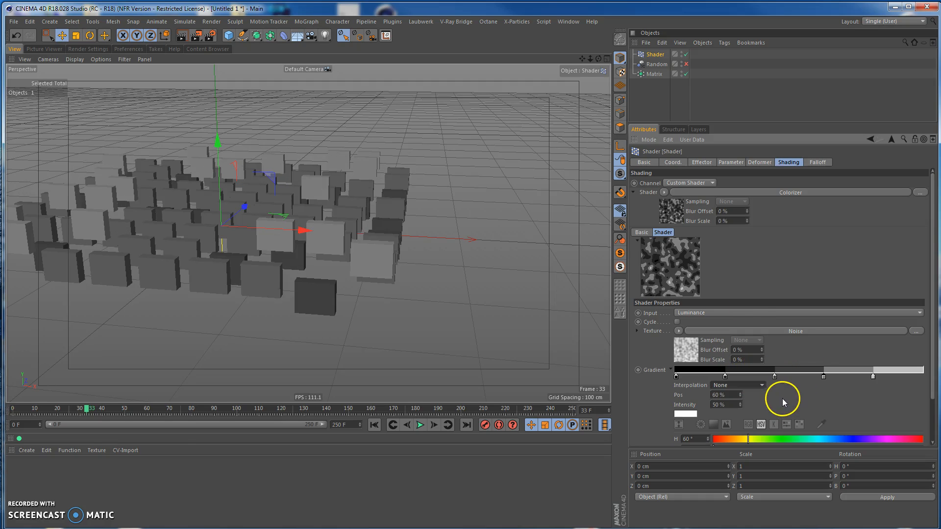
{"action": "left_click_drag", "start_coordinate": [598, 59], "coordinate": [470, 284]}
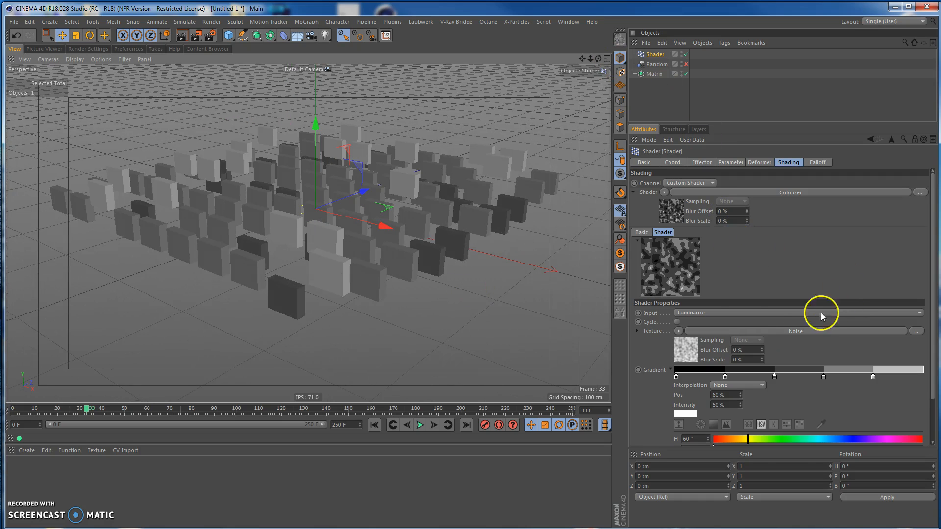
- Open the Noise shader inside the Colorizer and set its Animation Speed to 0.1
{"action": "left_click", "coordinate": [739, 329]}
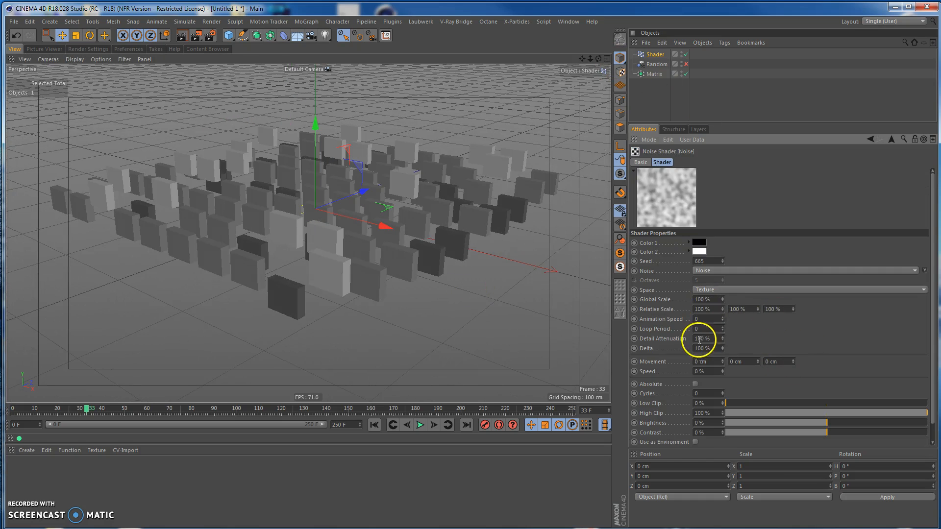
{"action": "left_click", "coordinate": [722, 316]}
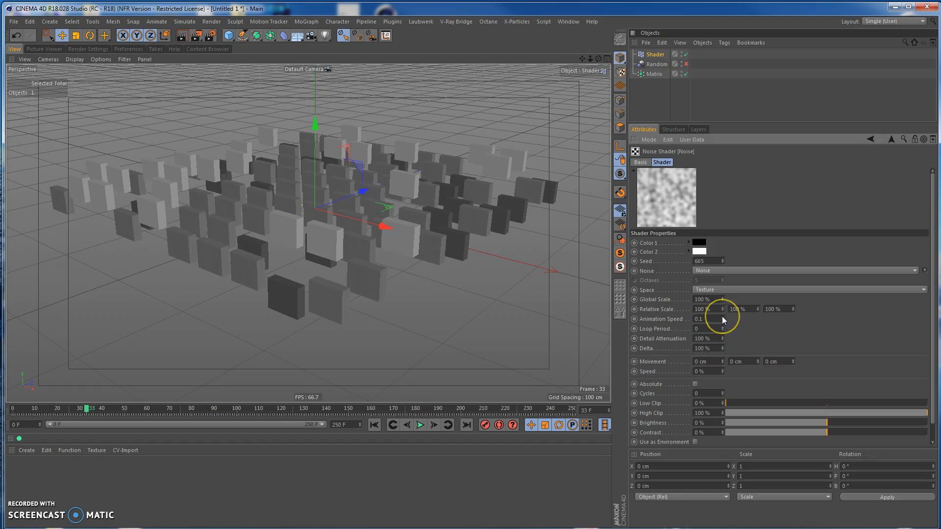
- Play the animation and set the Noise's Animation Speed to 0, its Y Movement to 0.3 cm and its Speed to 0.1%
{"action": "left_click", "coordinate": [420, 424]}
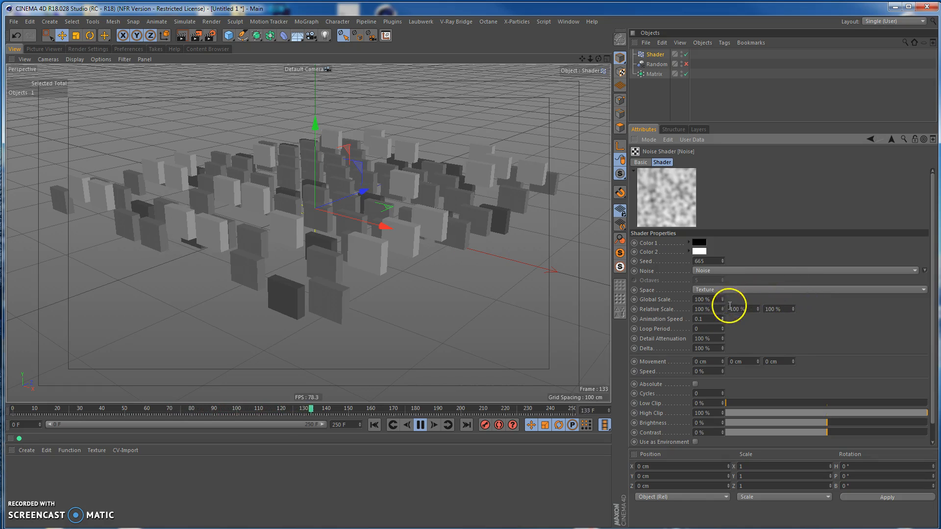
{"action": "left_click", "coordinate": [722, 321]}
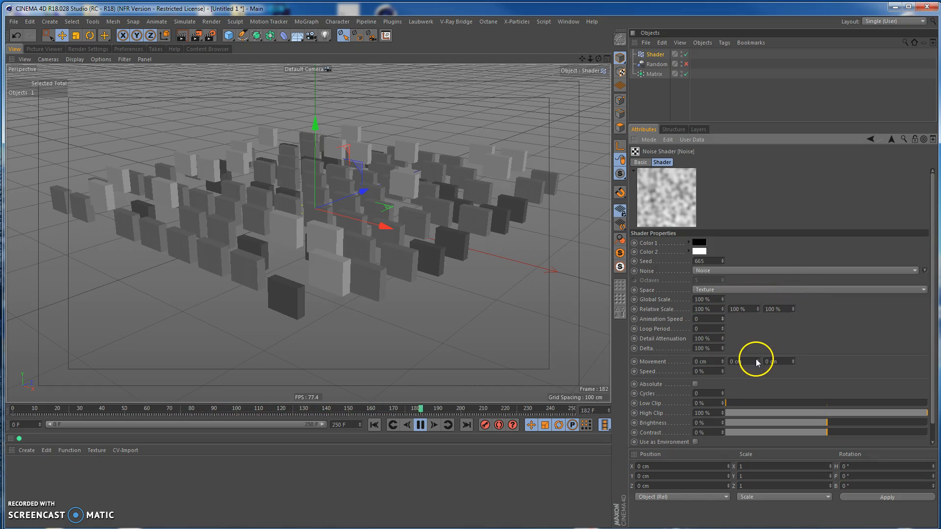
{"action": "left_click", "coordinate": [722, 370]}
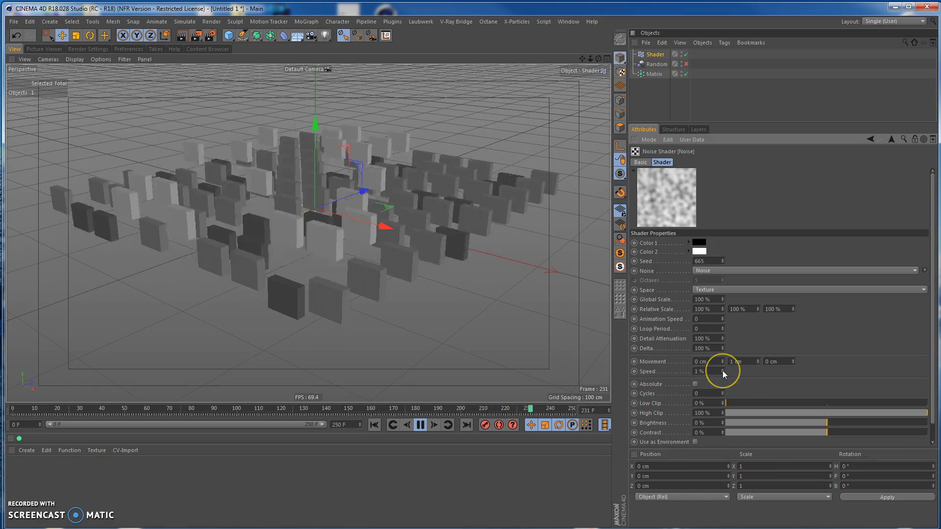
{"action": "left_click", "coordinate": [721, 372]}
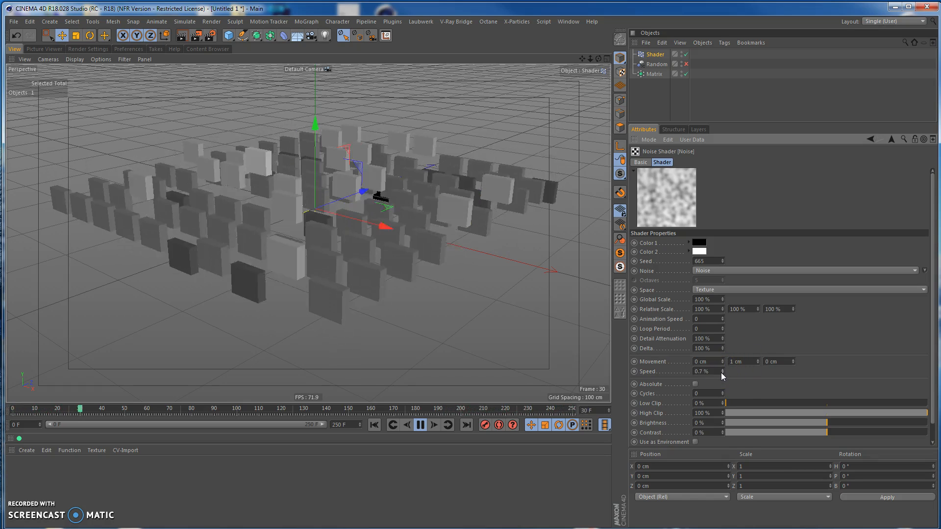
{"action": "left_click", "coordinate": [722, 372]}
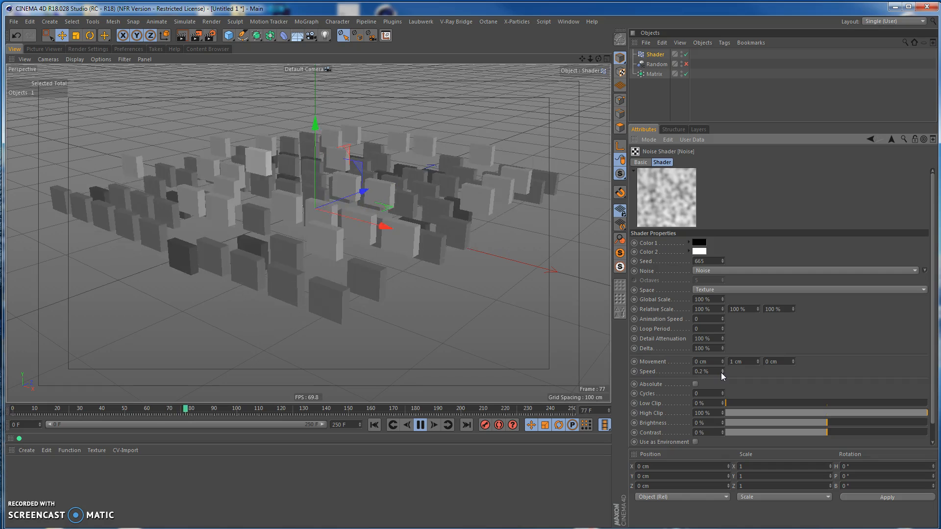
{"action": "left_click", "coordinate": [758, 364]}
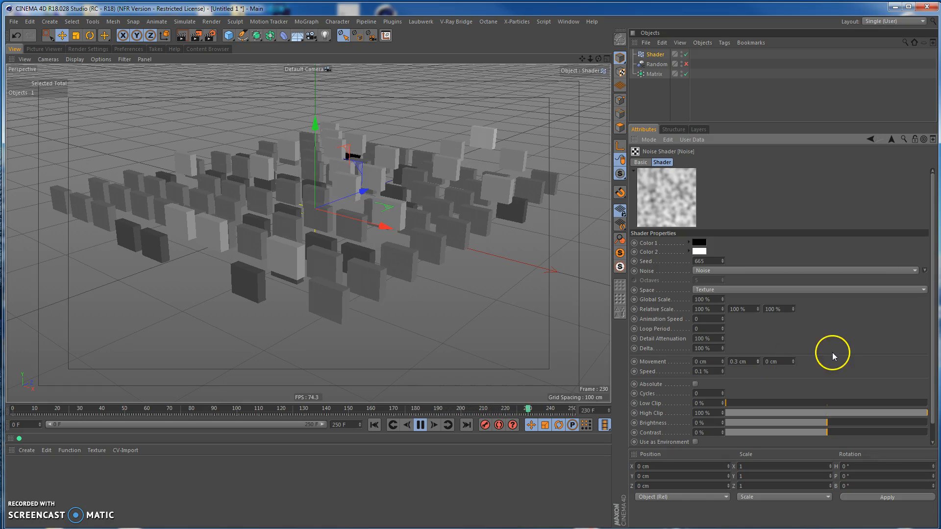
- Try the Gaseous noise type during playback and settle on Naki
{"action": "left_click", "coordinate": [745, 270]}
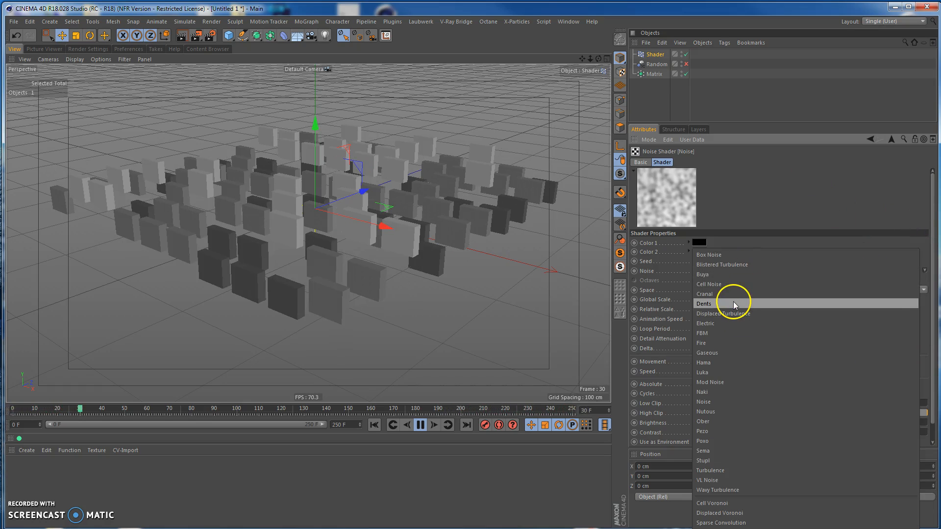
{"action": "left_click", "coordinate": [731, 352]}
{"action": "left_click", "coordinate": [723, 273]}
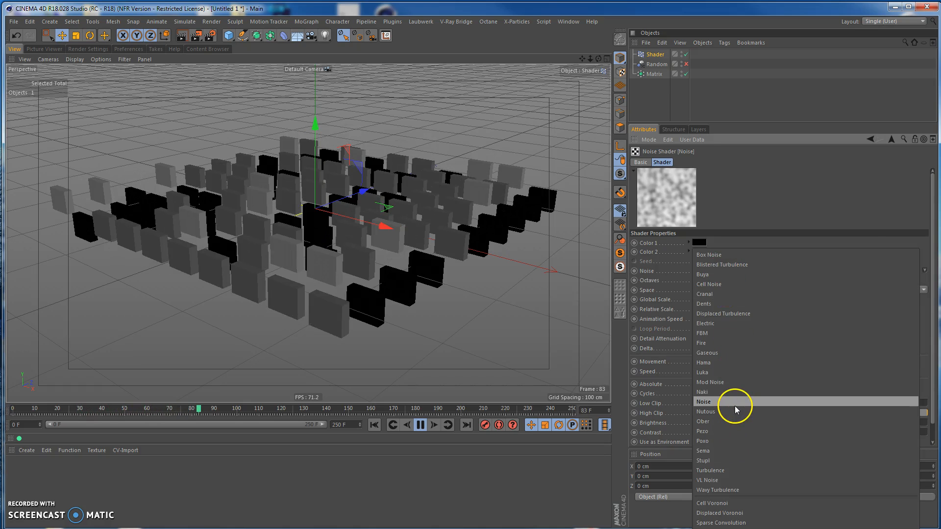
{"action": "left_click", "coordinate": [731, 392]}
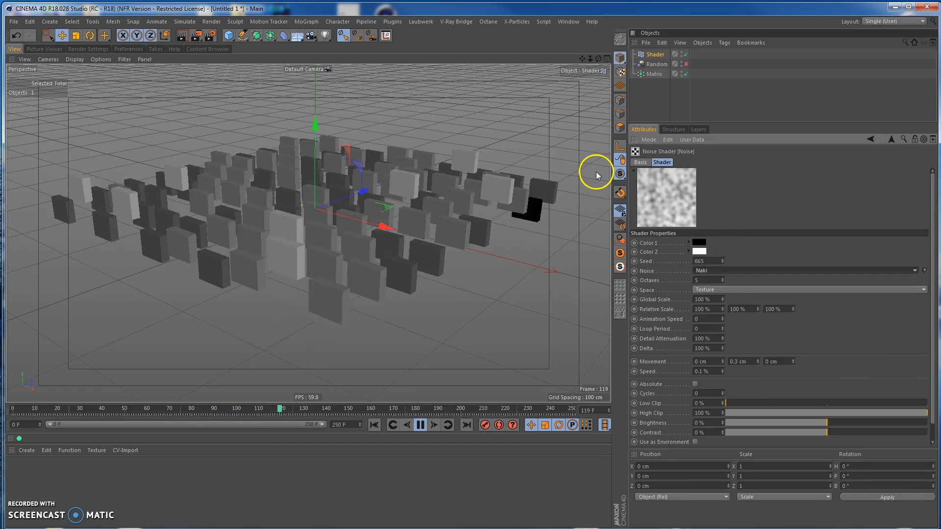
- Return to the parent Colorizer shader, stop the playback and rewind the animation to frame 0
{"action": "left_click", "coordinate": [891, 142]}
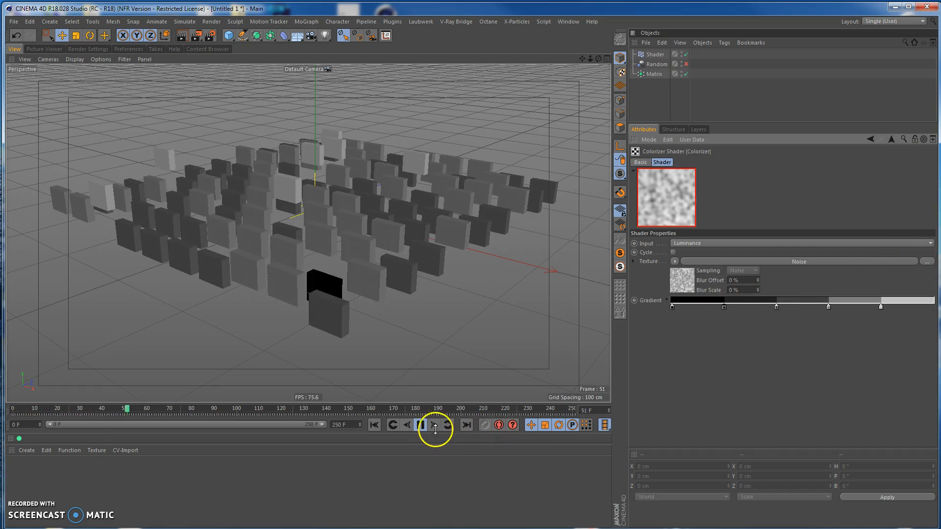
{"action": "left_click", "coordinate": [420, 425]}
{"action": "left_click", "coordinate": [374, 424]}
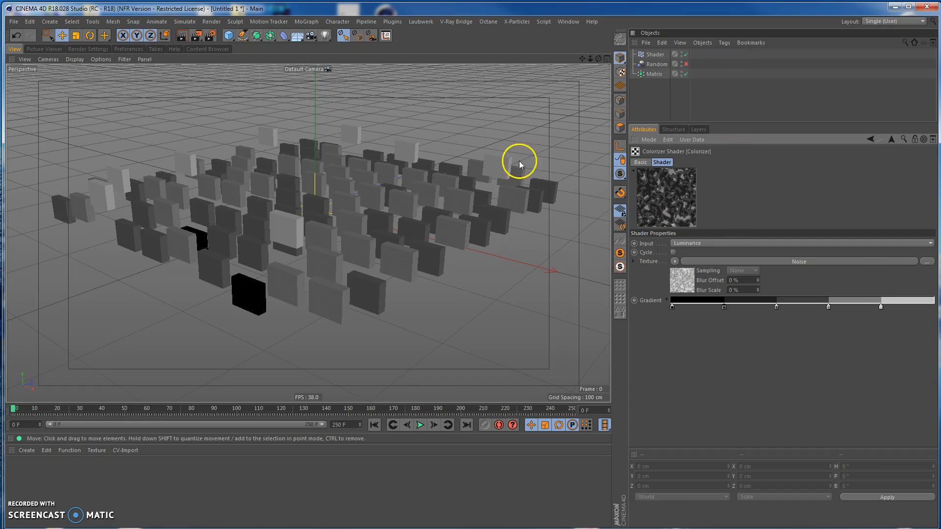
- View the clone grid from a low angle and examine the Matrix's object properties and the Shader effector's Shading settings
{"action": "left_click_drag", "start_coordinate": [599, 60], "coordinate": [470, 279]}
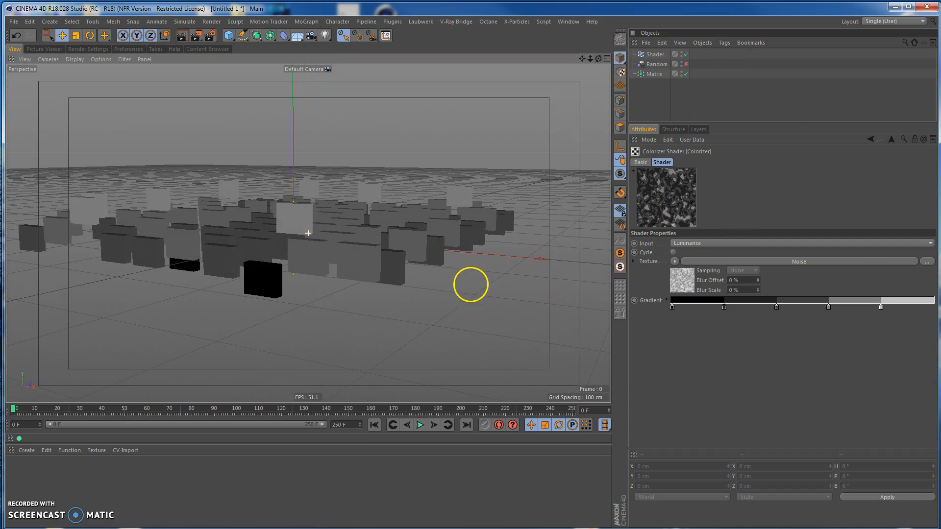
{"action": "left_click", "coordinate": [655, 73]}
{"action": "left_click", "coordinate": [702, 162]}
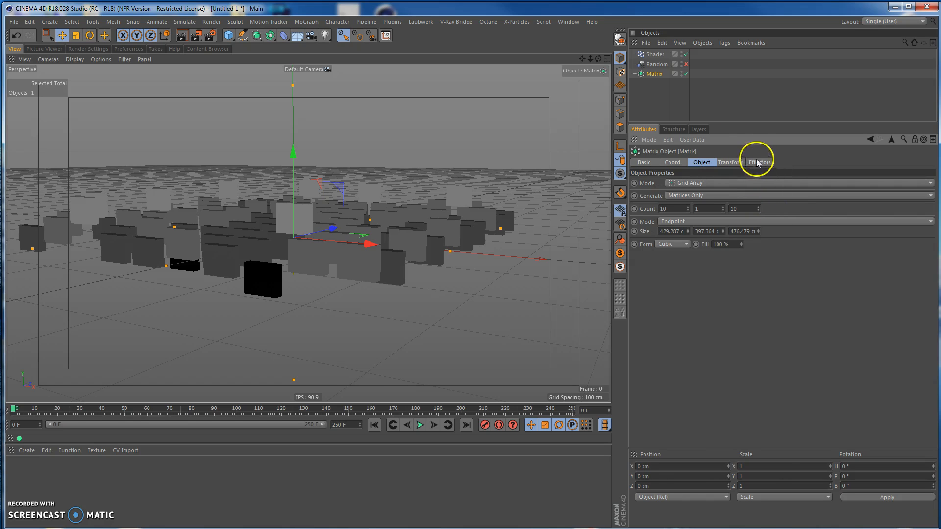
{"action": "left_click", "coordinate": [654, 54]}
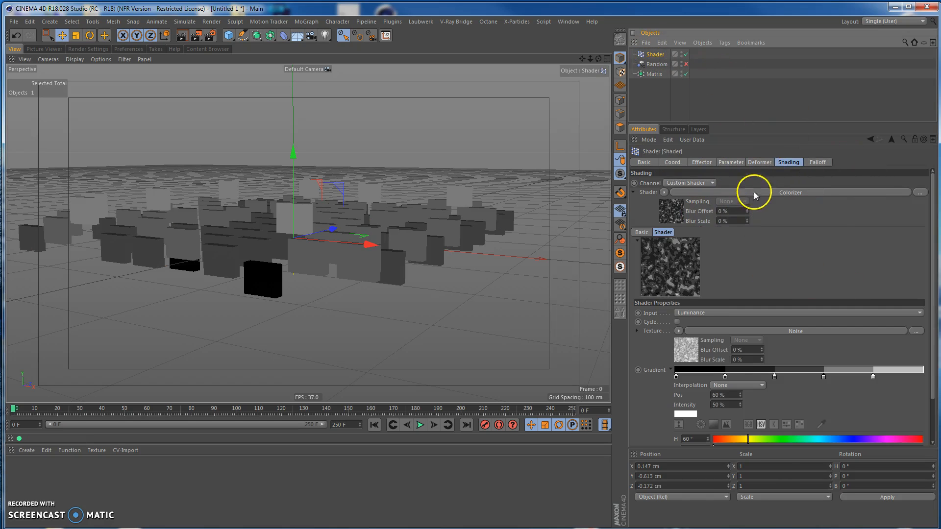